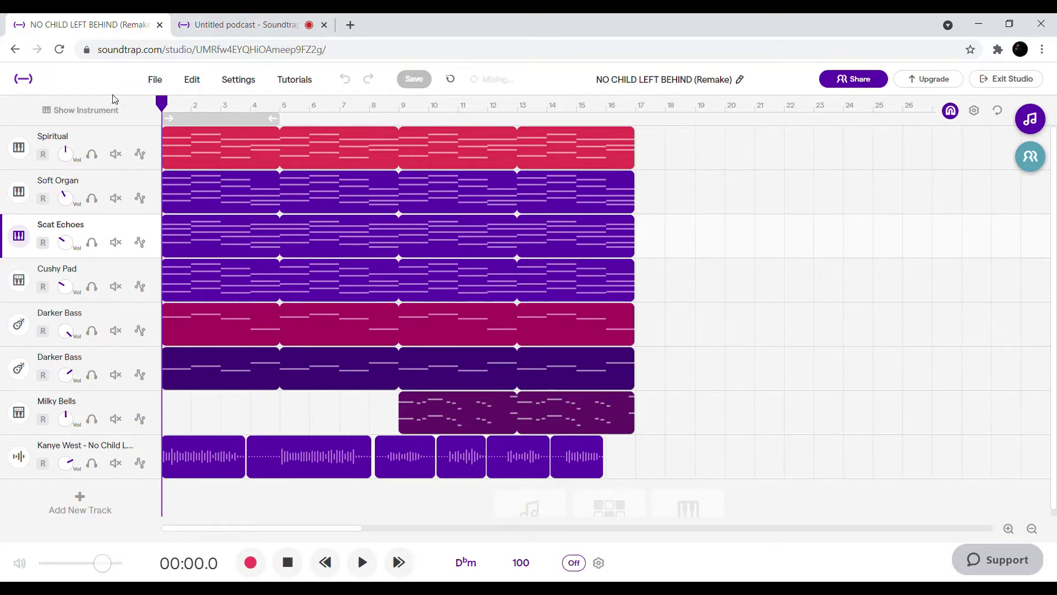
Play the full arrangement from the beginning, stop it after the last bar, and return the playhead to the start.
mouse_move(300, 181)
key("space")
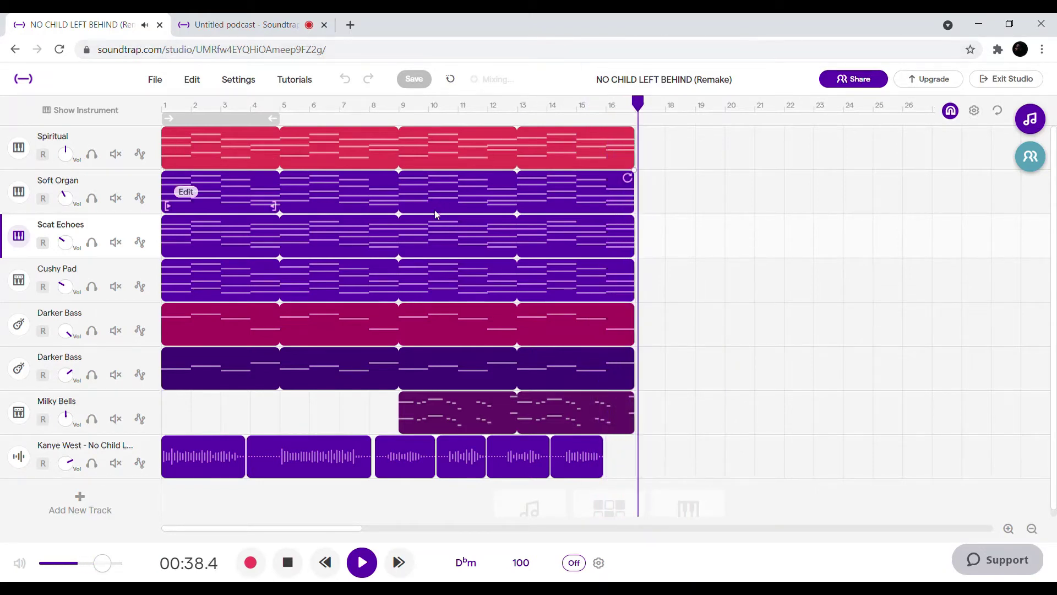
key("space")
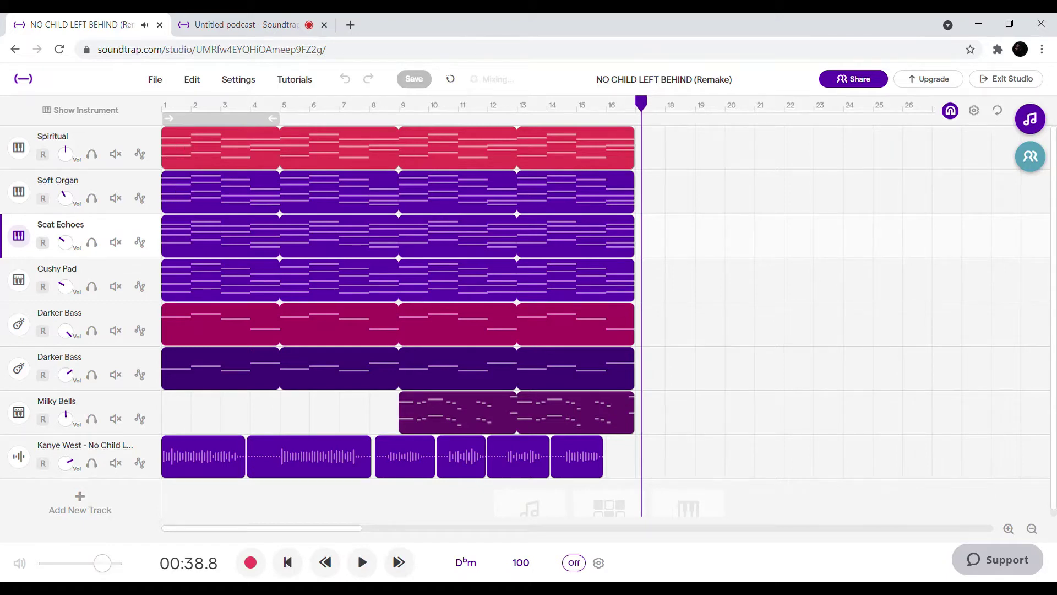
left_click(300, 571)
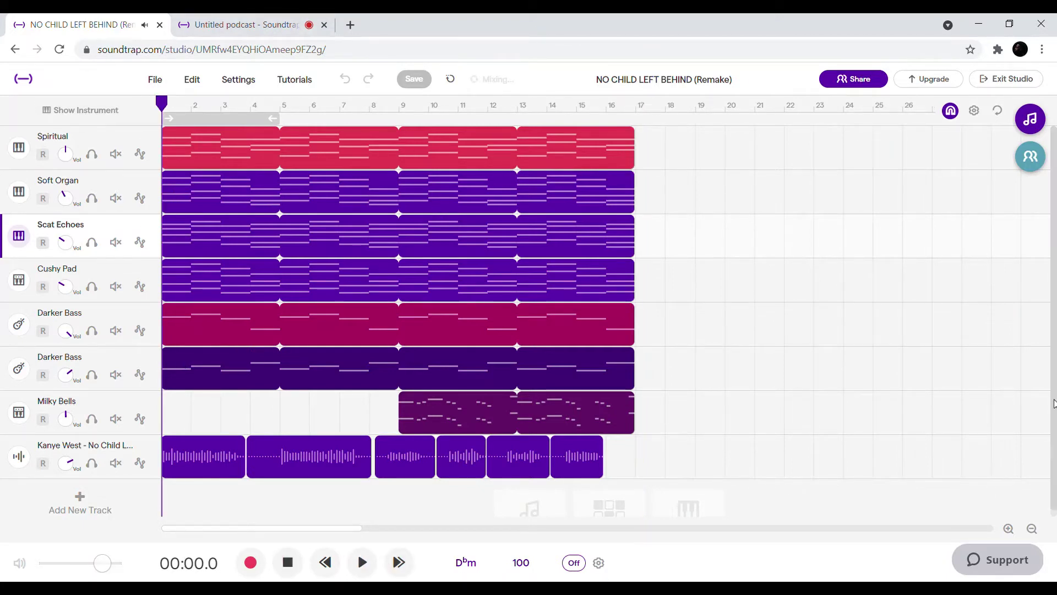
Solo only the Spiritual track and turn on looping for the first four bars.
left_click(1009, 529)
left_click(1009, 529)
left_click(1008, 529)
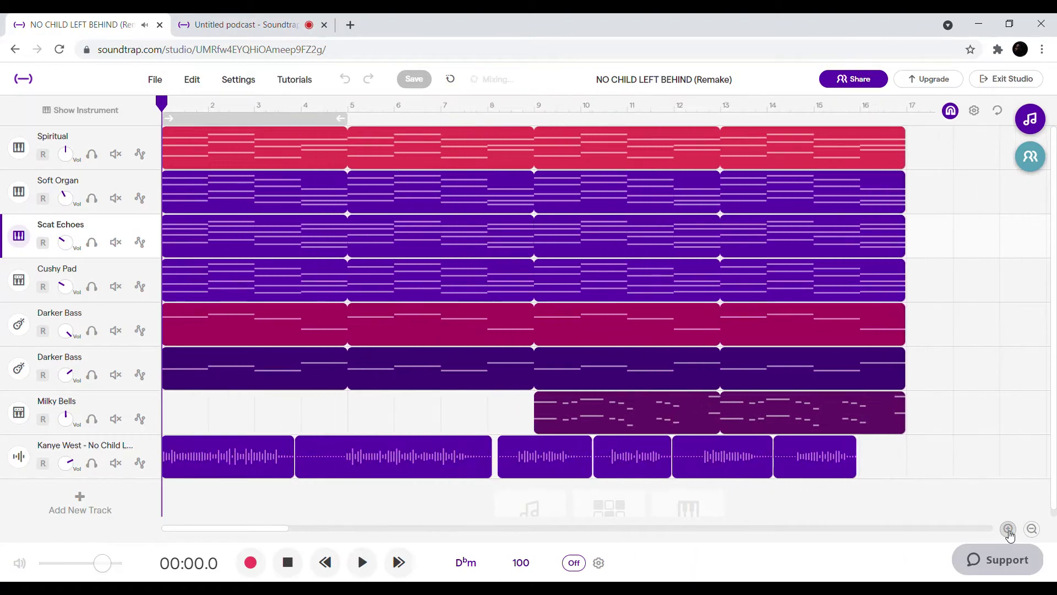
left_click(1009, 529)
left_click(1008, 529)
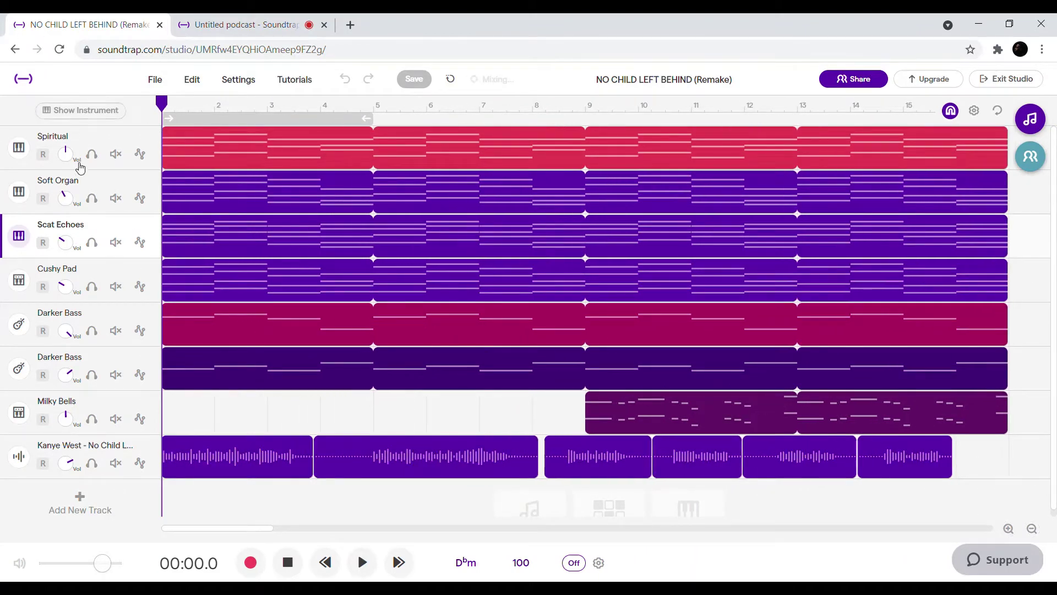
mouse_move(141, 177)
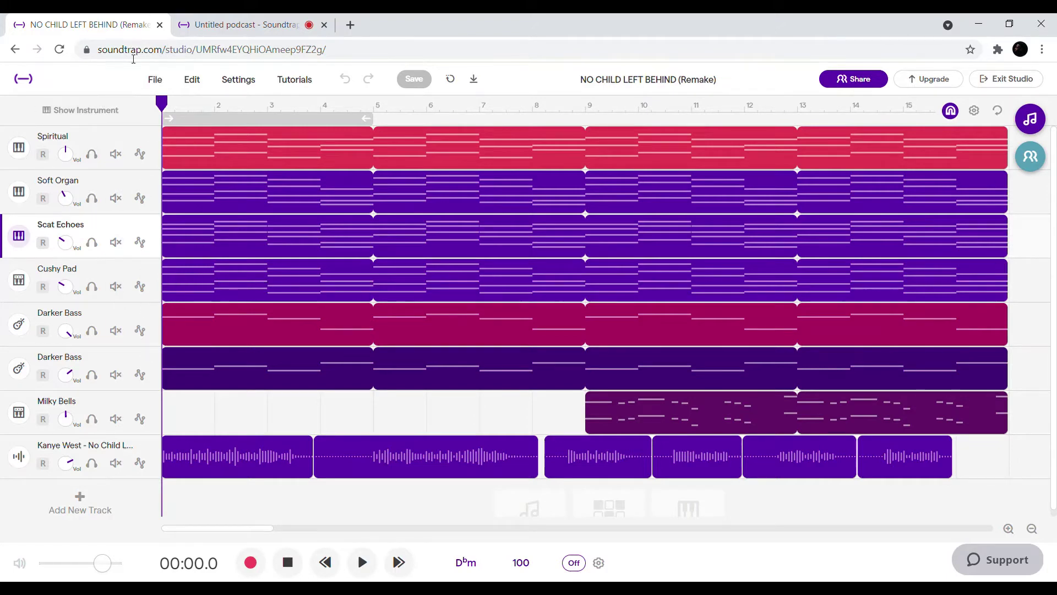
left_click(95, 156)
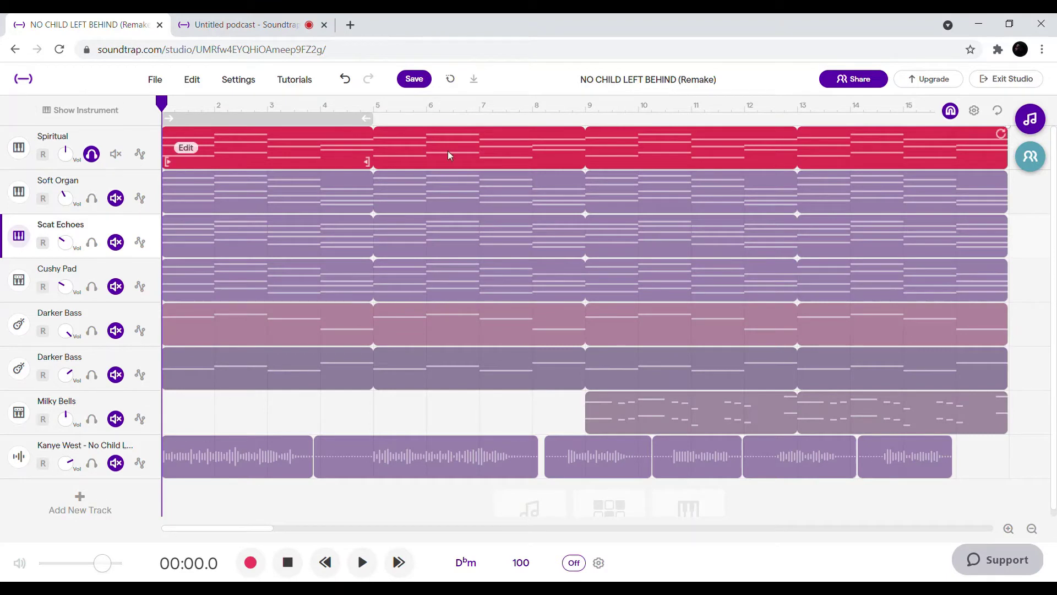
left_click(91, 198)
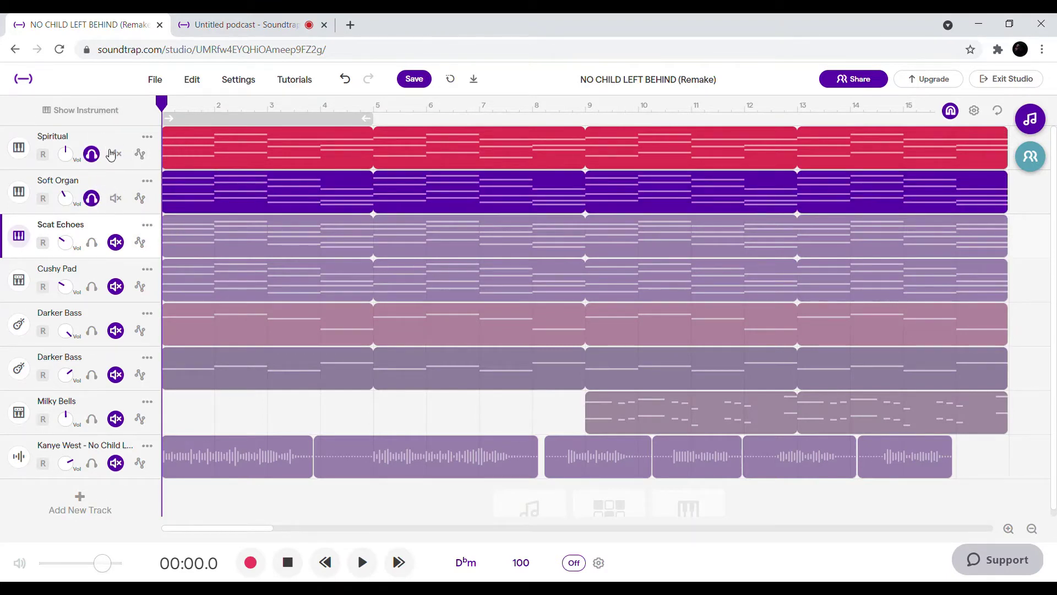
left_click(204, 119)
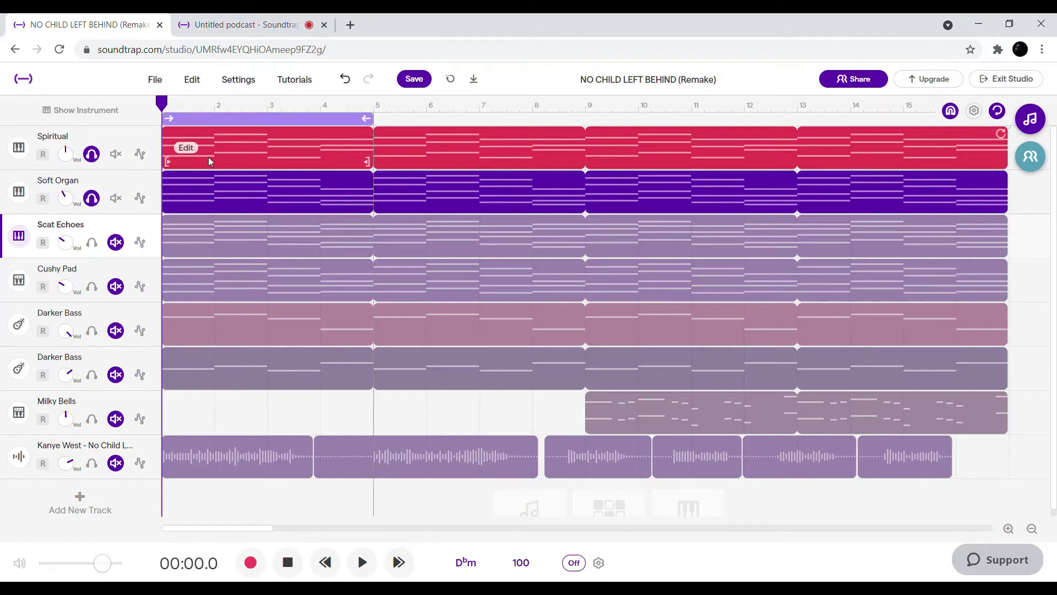
left_click(92, 198)
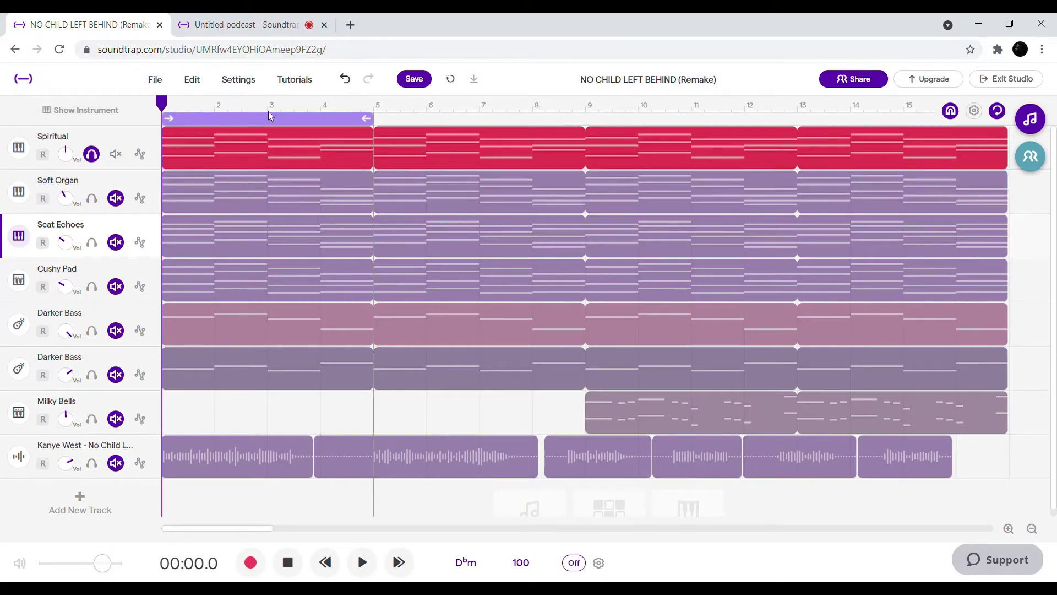
Open the Spiritual track's instrument and check where its preset sits among the keyboard organs, leaving the preset list without changing it.
left_click(19, 147)
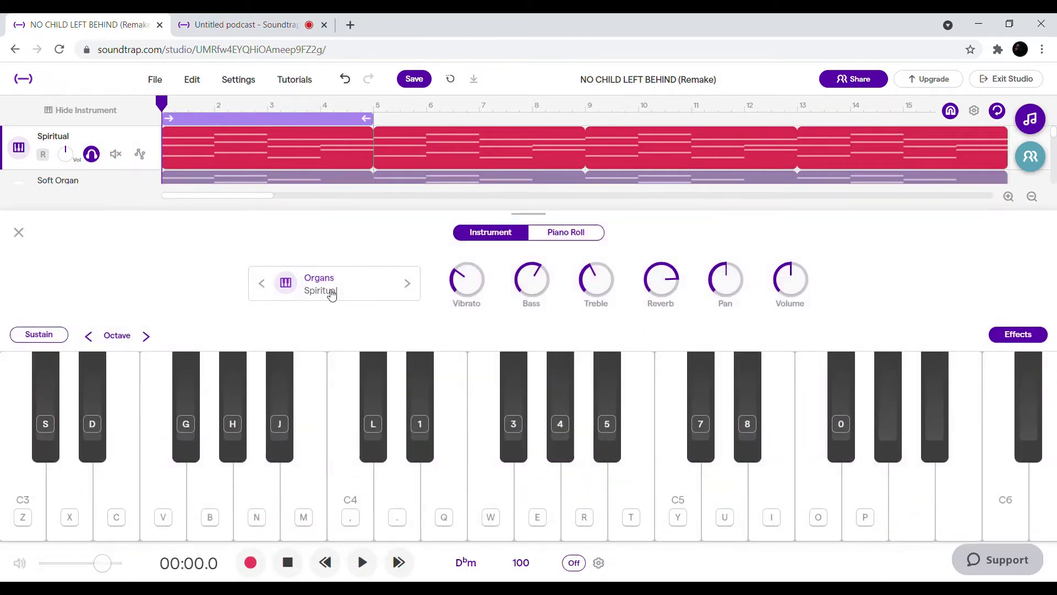
left_click(332, 295)
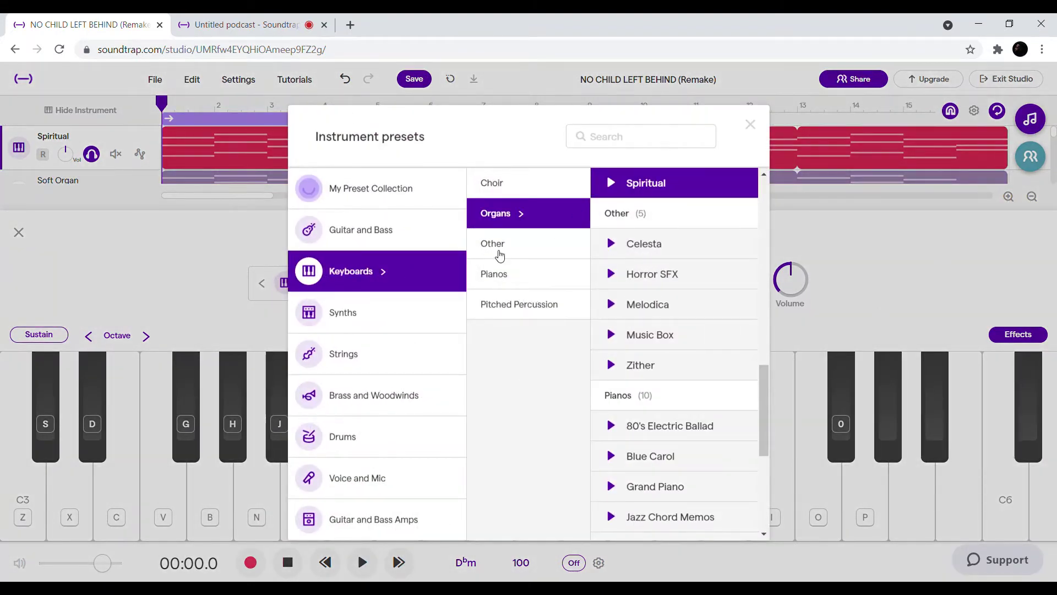
scroll(661, 304, "up", 3)
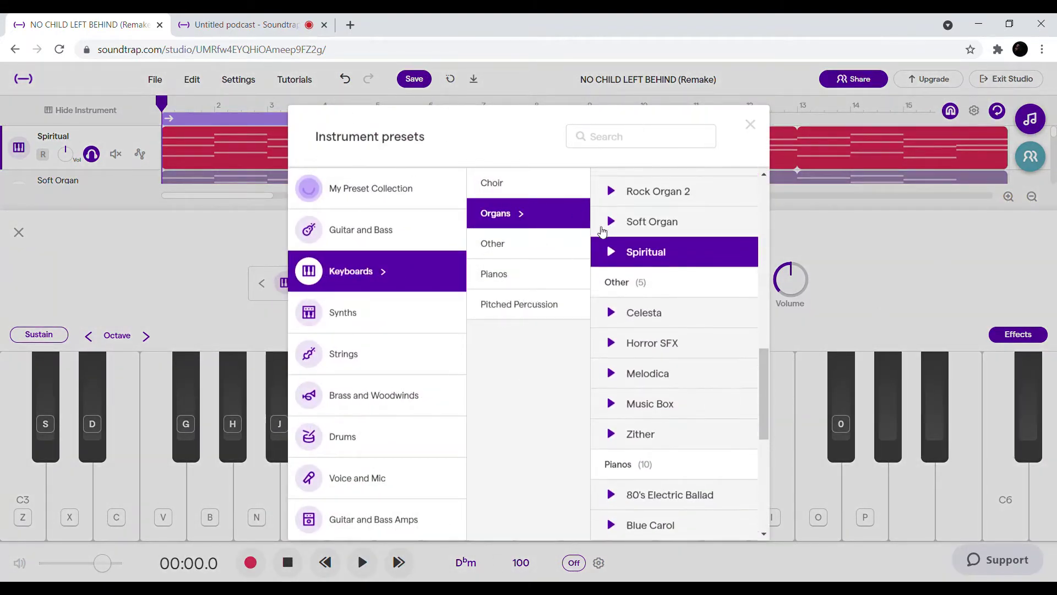
left_click(749, 124)
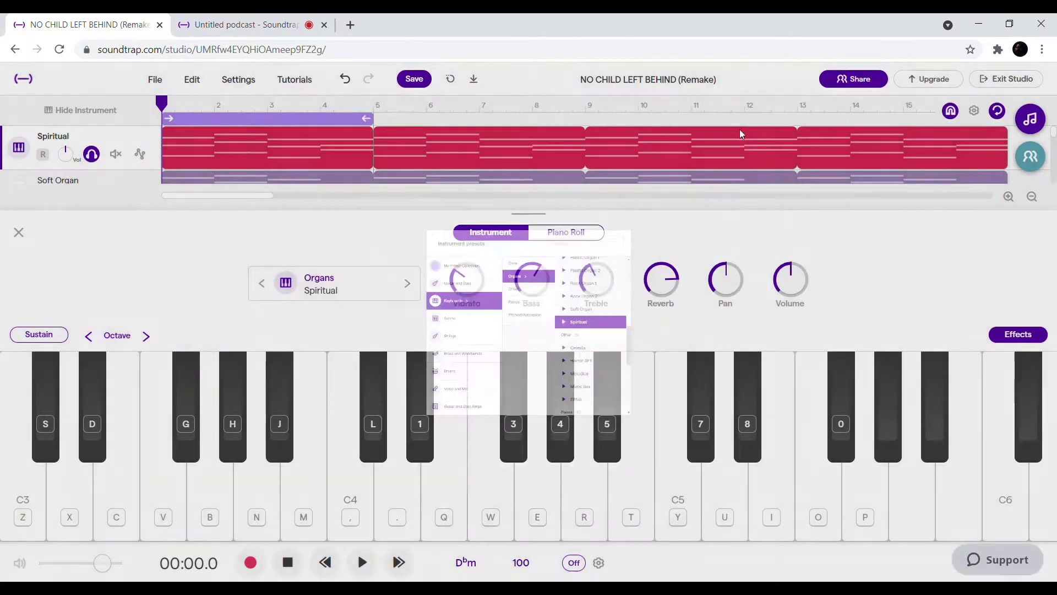
Play the soloed Spiritual loop, view its chord notes in the piano roll, and close the instrument editor.
key("space")
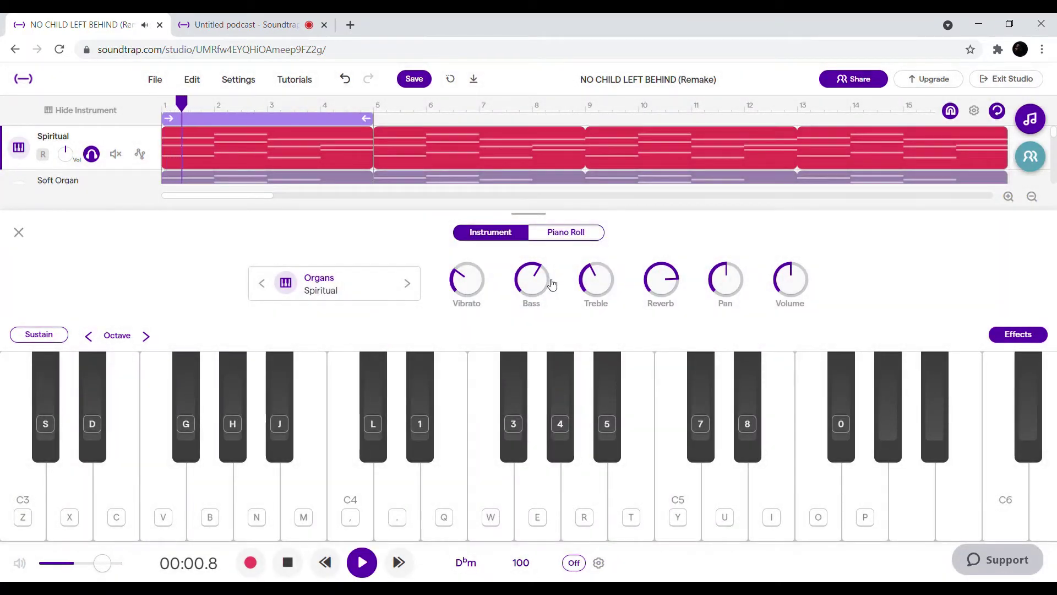
left_click(566, 231)
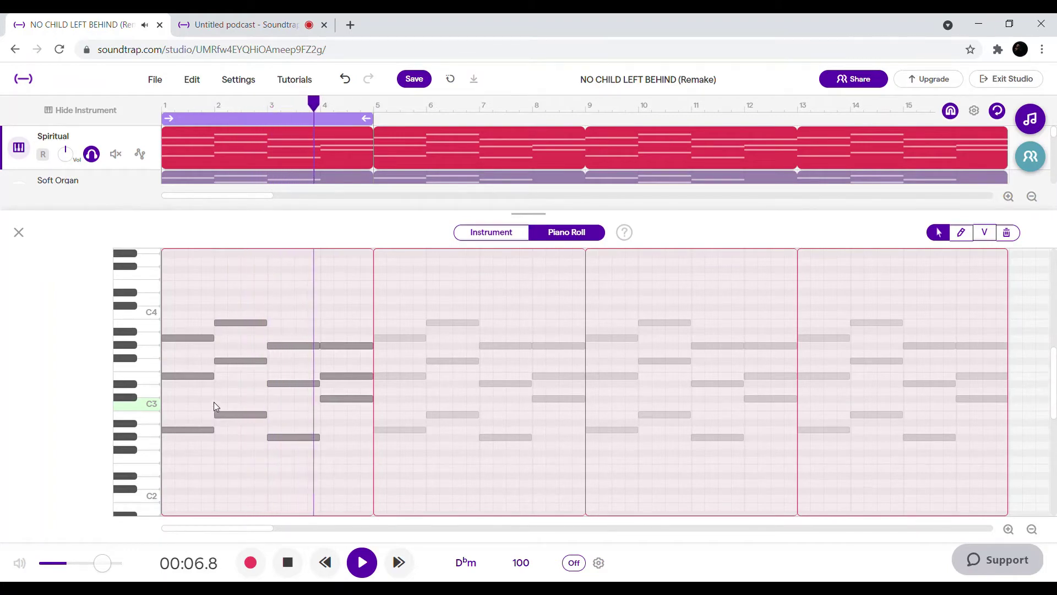
left_click(19, 232)
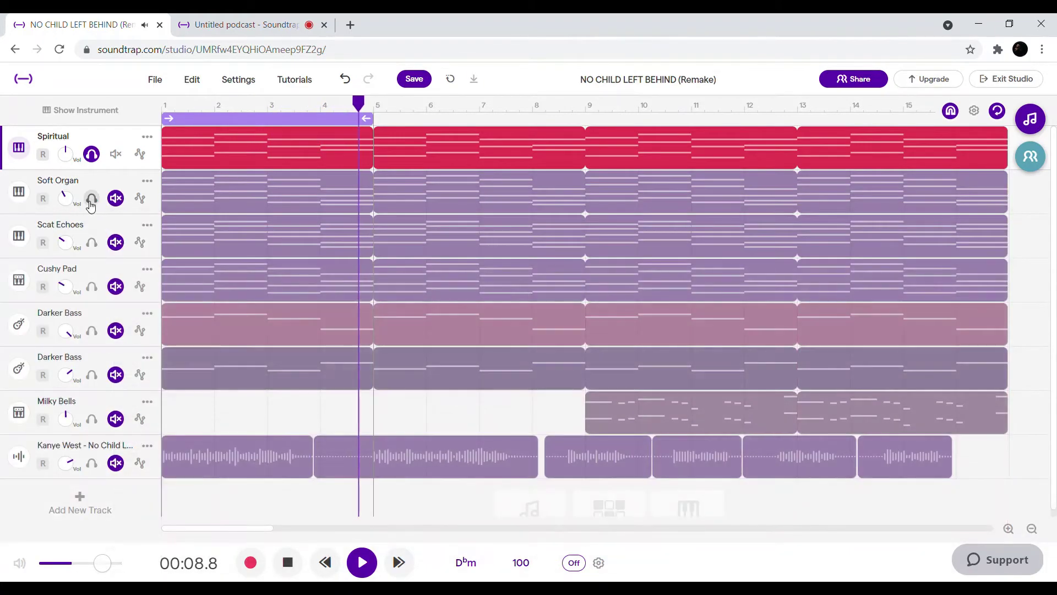
Solo Soft Organ alongside Spiritual during playback and check its preset among the keyboard organs.
left_click(92, 197)
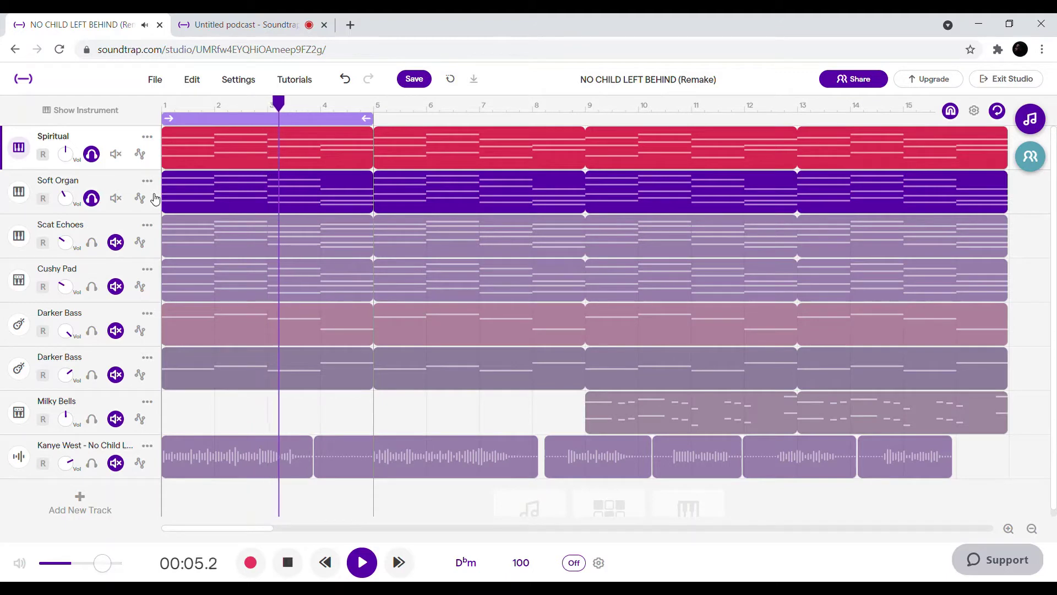
left_click(17, 192)
left_click(325, 283)
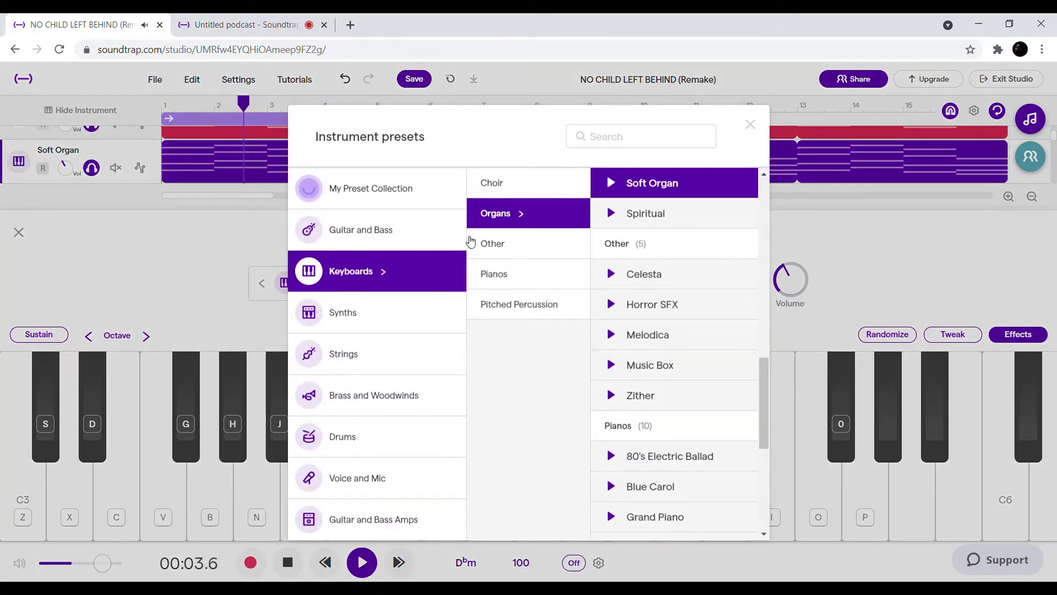
scroll(745, 324, "up", 3)
scroll(691, 334, "up", 1)
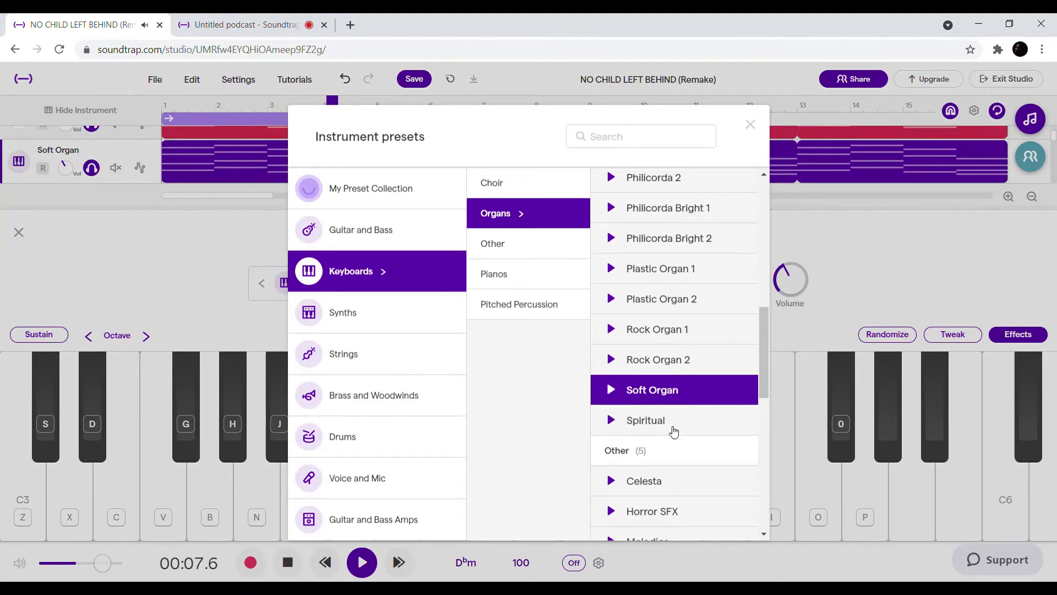
left_click(754, 131)
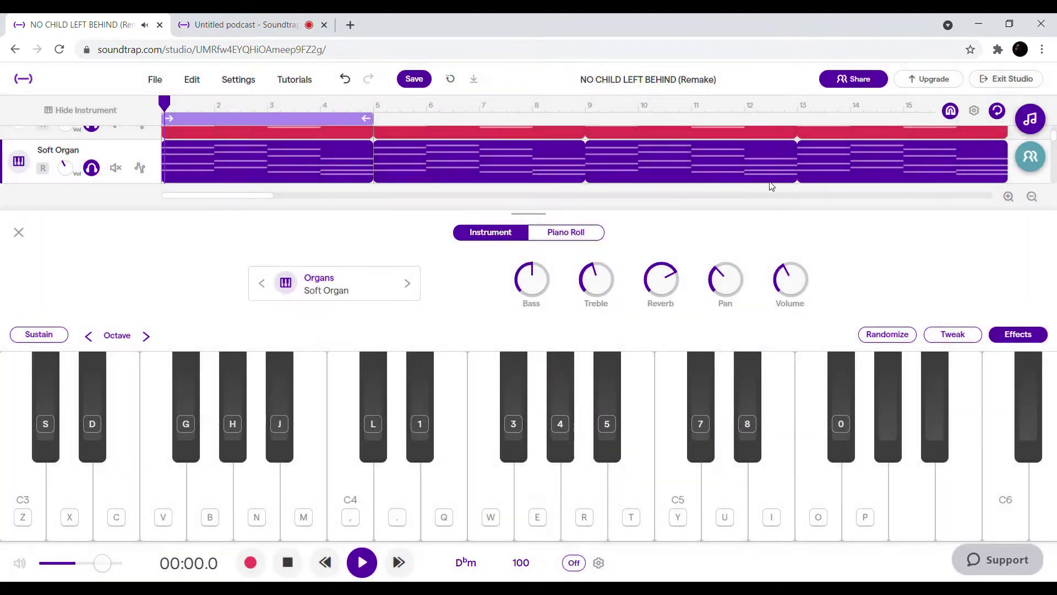
Inspect the Soft Organ track's effects settings, including Basic Amp and Stereo Chorus, and close the instrument editor.
left_click(1020, 334)
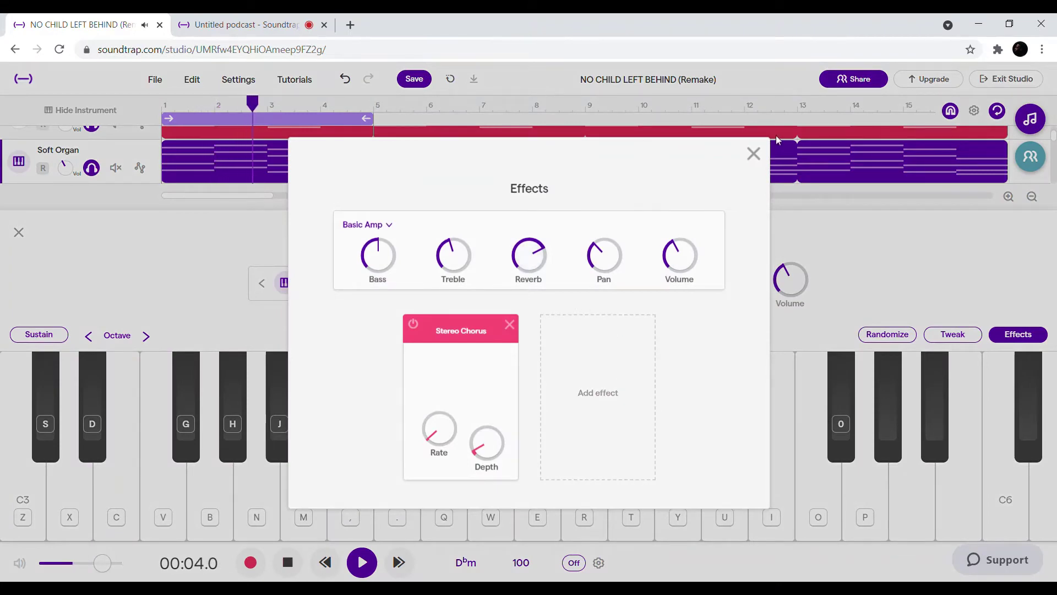
left_click(18, 232)
left_click(19, 232)
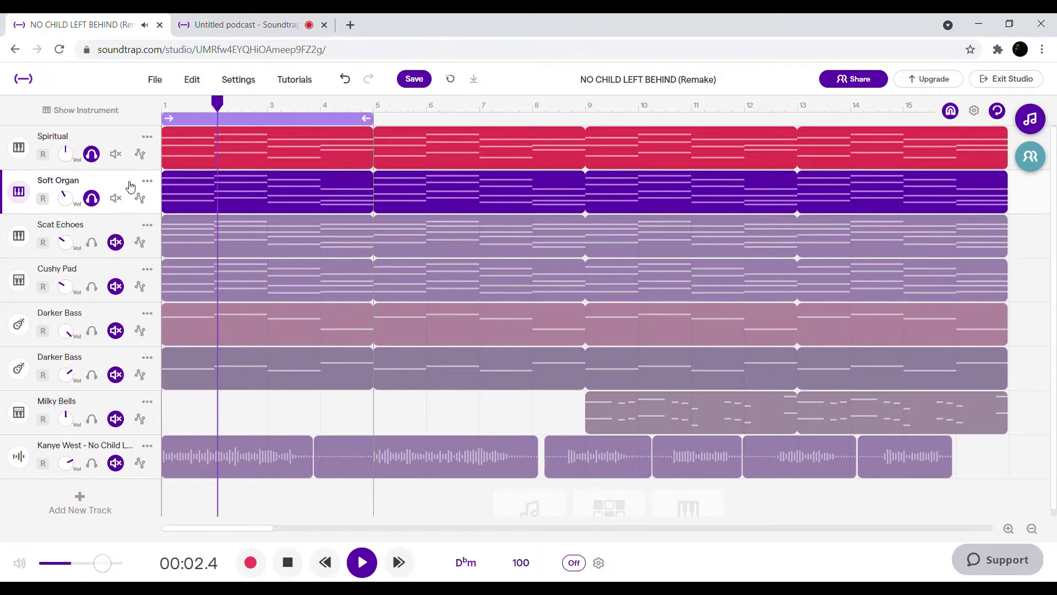
Stop playback, return the playhead to the start, and switch the solo from Soft Organ and Spiritual to Scat Echoes.
key("space")
key("Return")
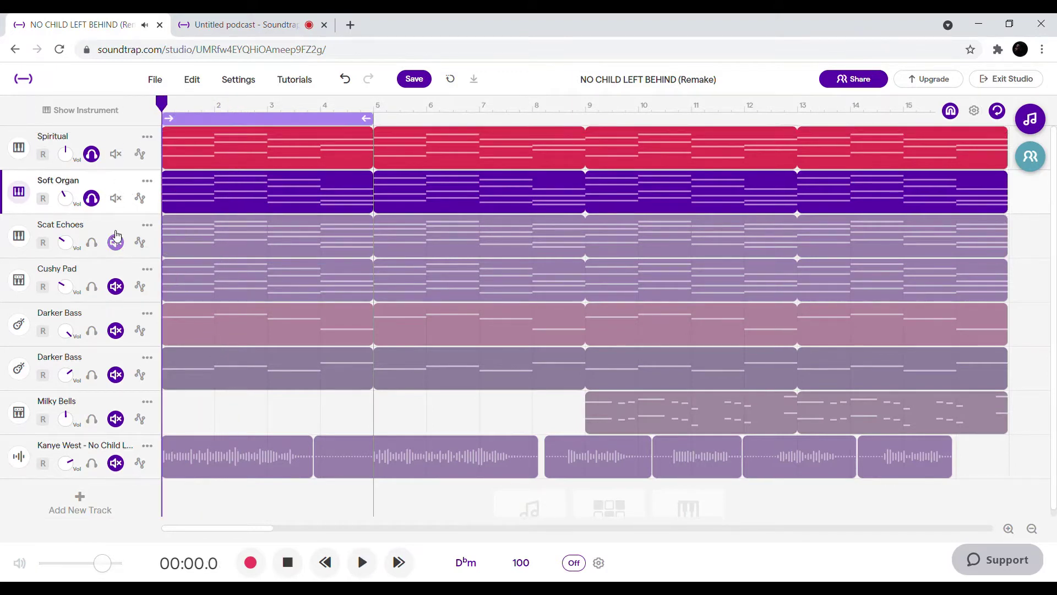
left_click(92, 198)
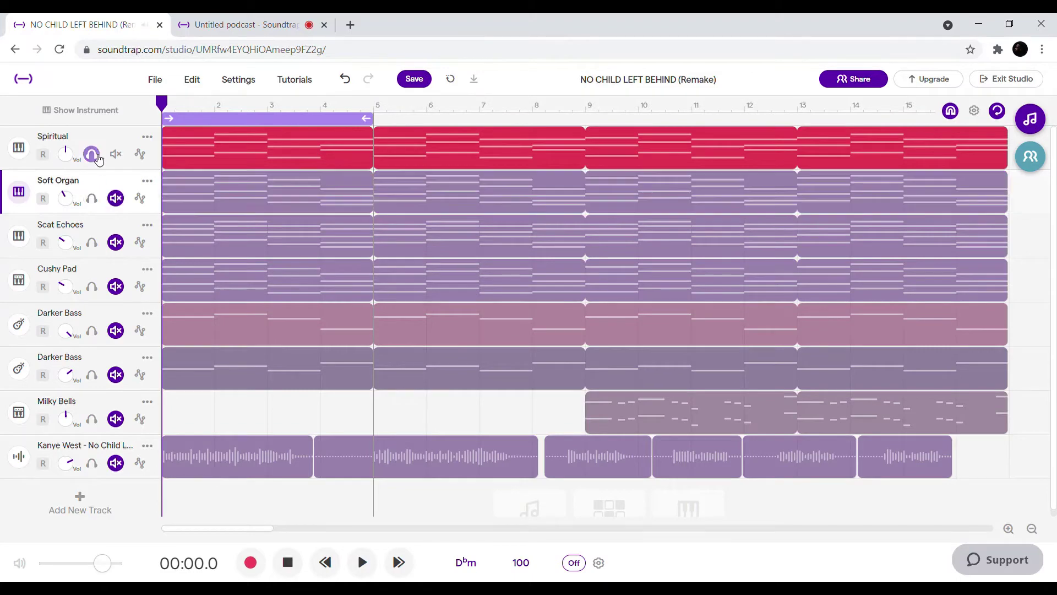
left_click(91, 154)
left_click(92, 242)
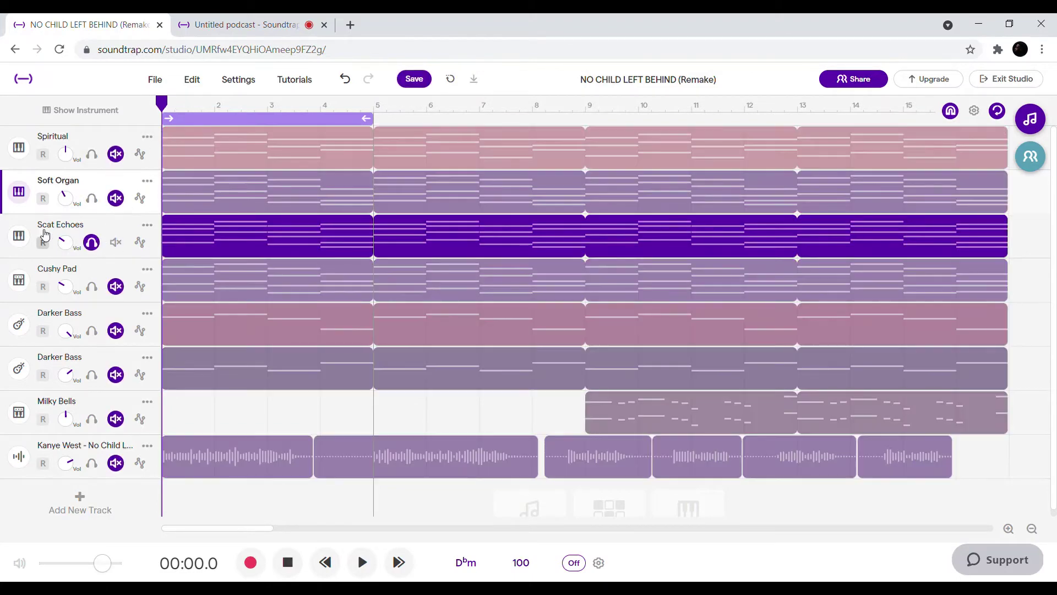
Open the Scat Echoes track's instrument and check its preset in the keyboard Choir category.
left_click(18, 236)
left_click(322, 292)
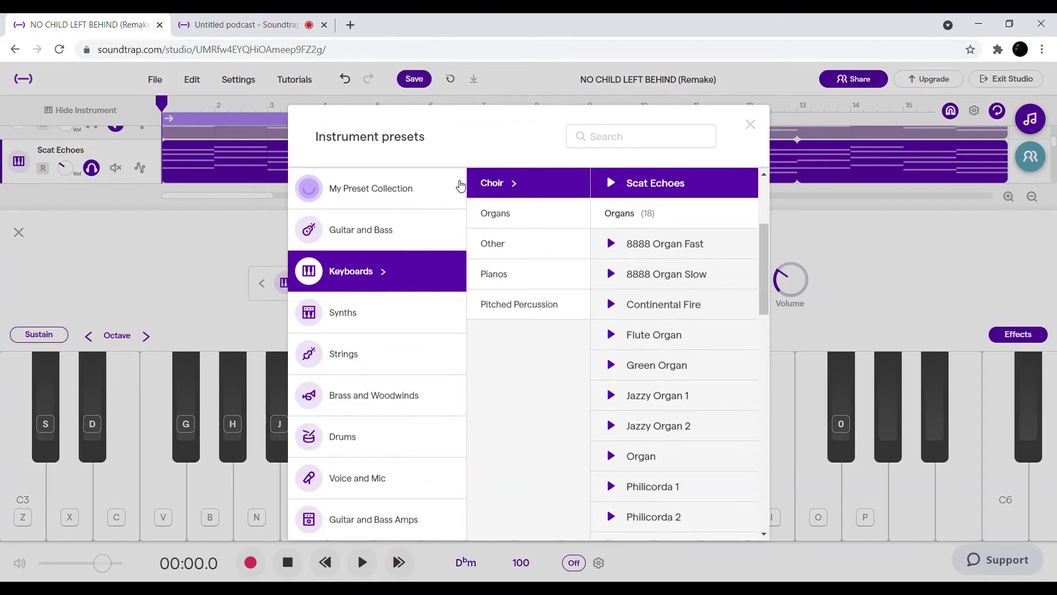
scroll(671, 278, "up", 3)
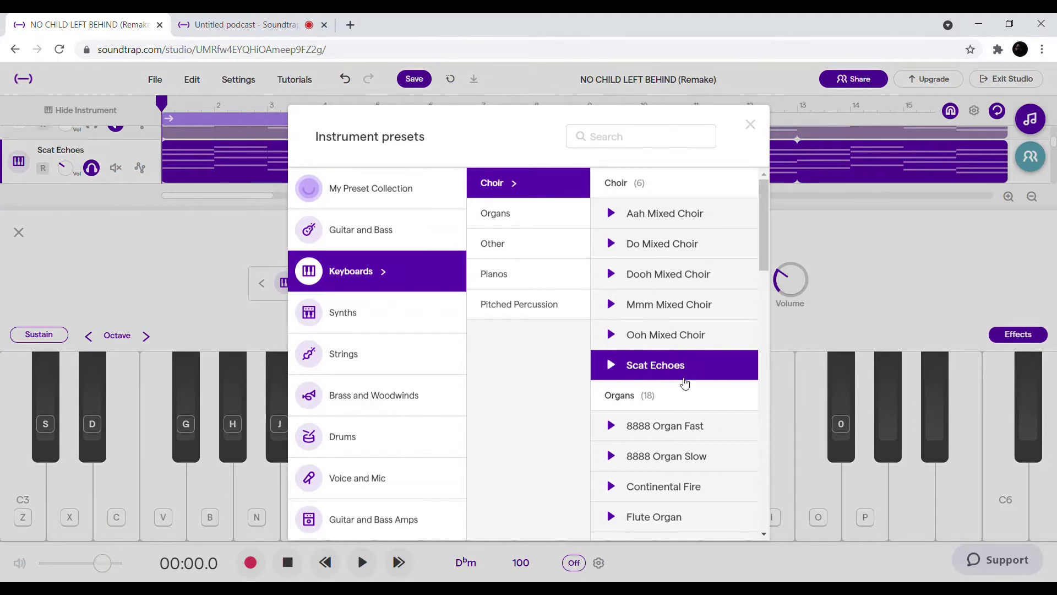
left_click(750, 124)
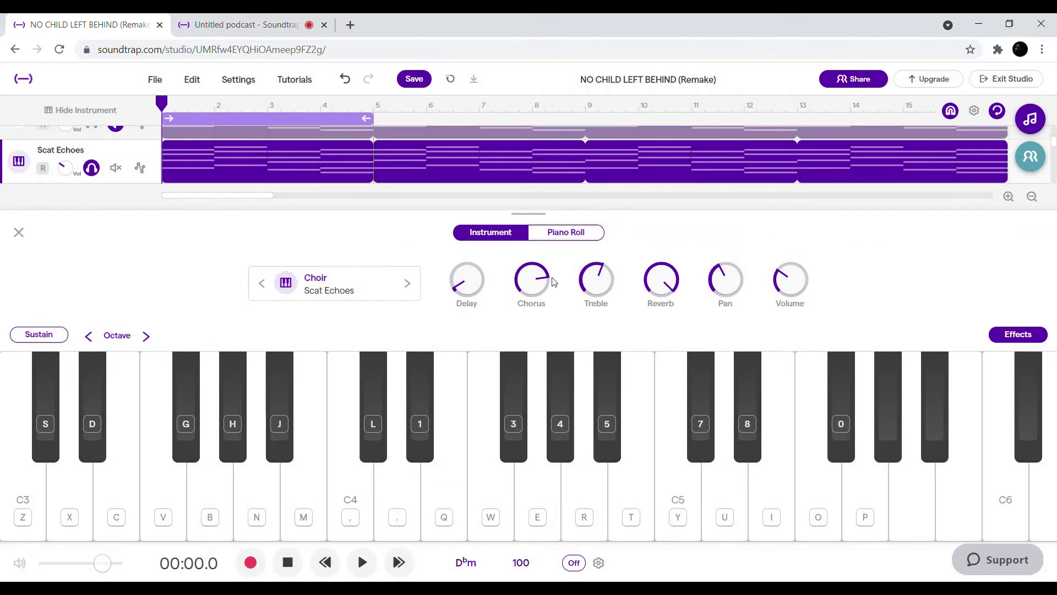
Play the Scat Echoes loop in the piano roll, return to the start, and examine the chord notes of bars 1 to 4.
left_click(565, 232)
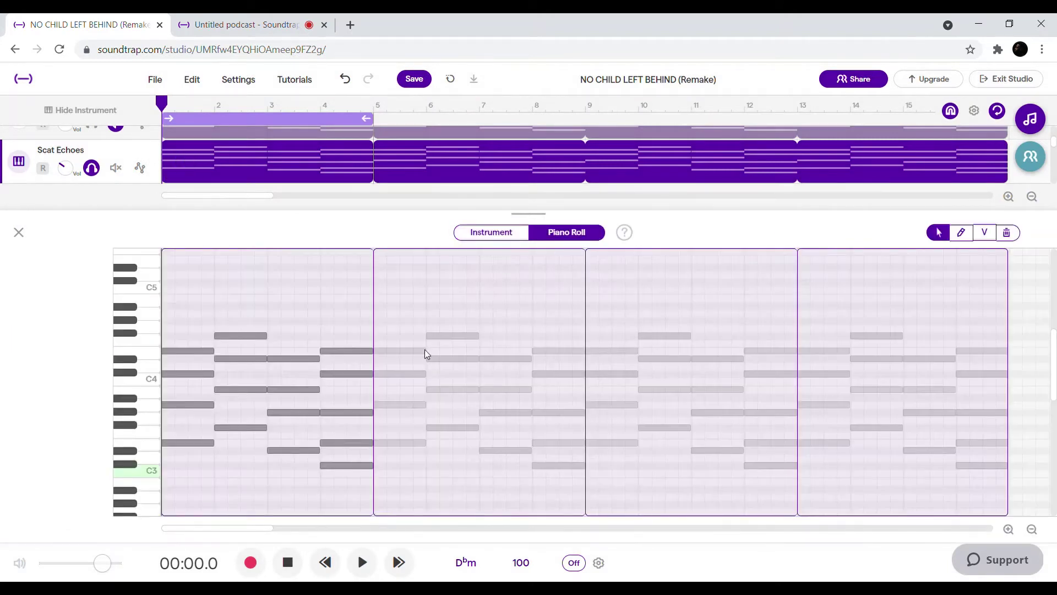
key("space")
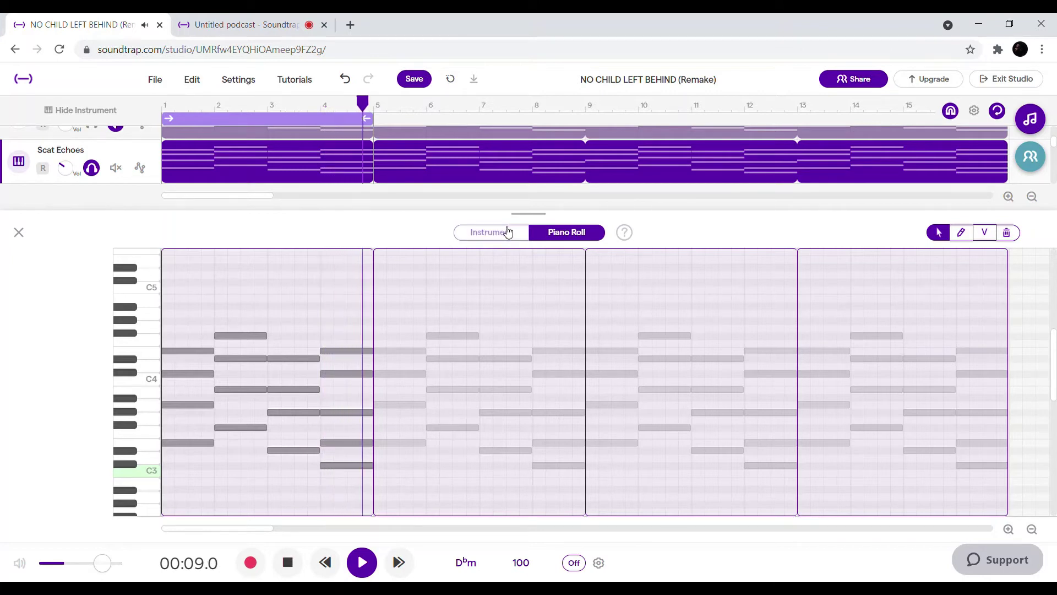
key("Return")
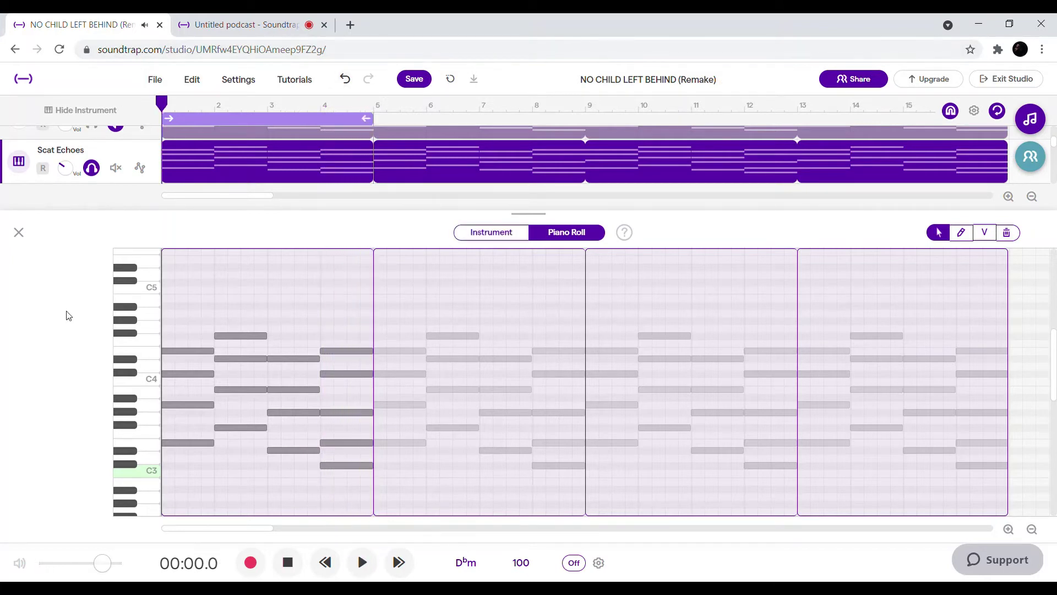
scroll(281, 495, "down", 1)
scroll(253, 491, "up", 1)
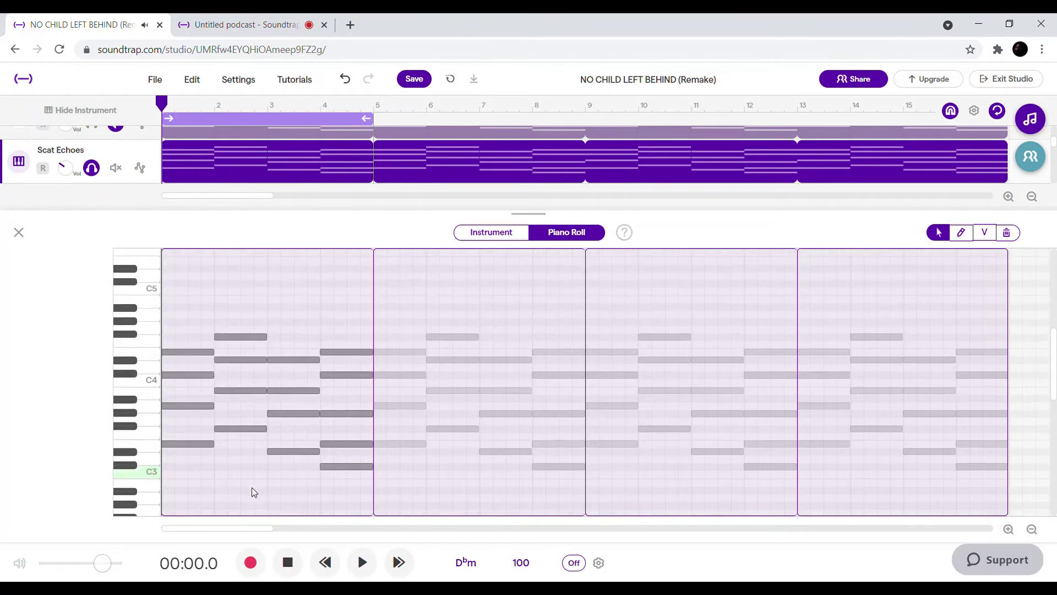
scroll(253, 492, "down", 2)
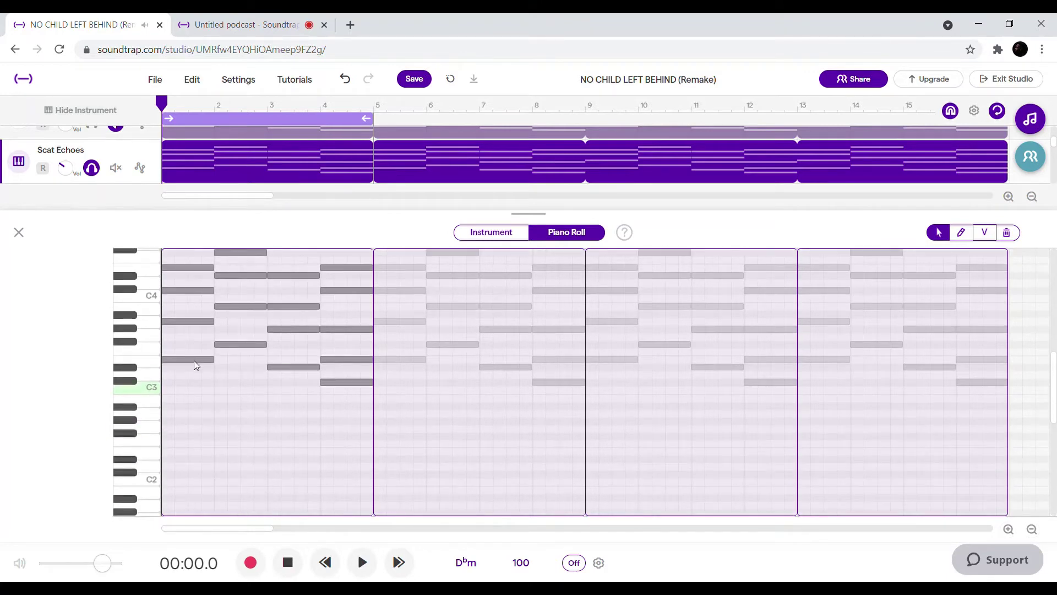
scroll(214, 424, "up", 1)
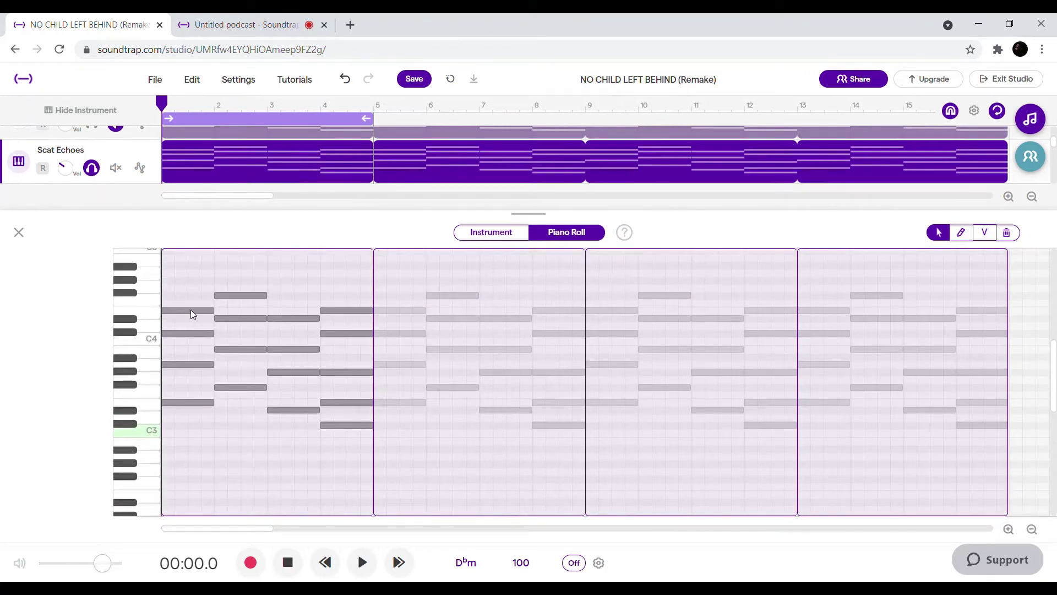
Add a C3 note at bar 1 of Scat Echoes, lengthen it slightly past bar 2, and delete it.
double_click(183, 433)
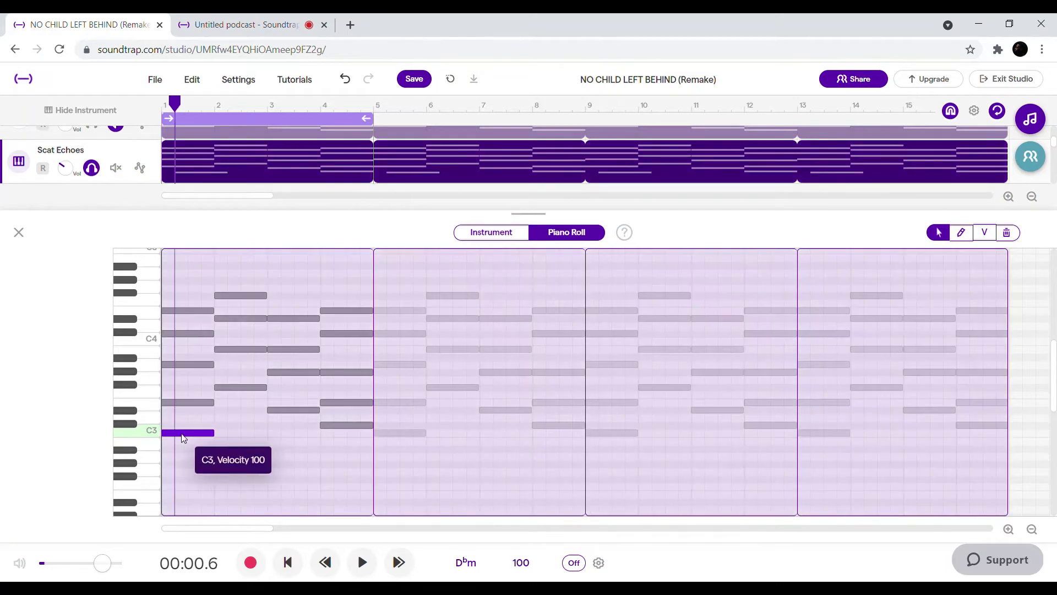
mouse_move(215, 435)
left_mouse_down()
mouse_move(274, 438)
mouse_move(204, 449)
mouse_move(232, 448)
left_mouse_up()
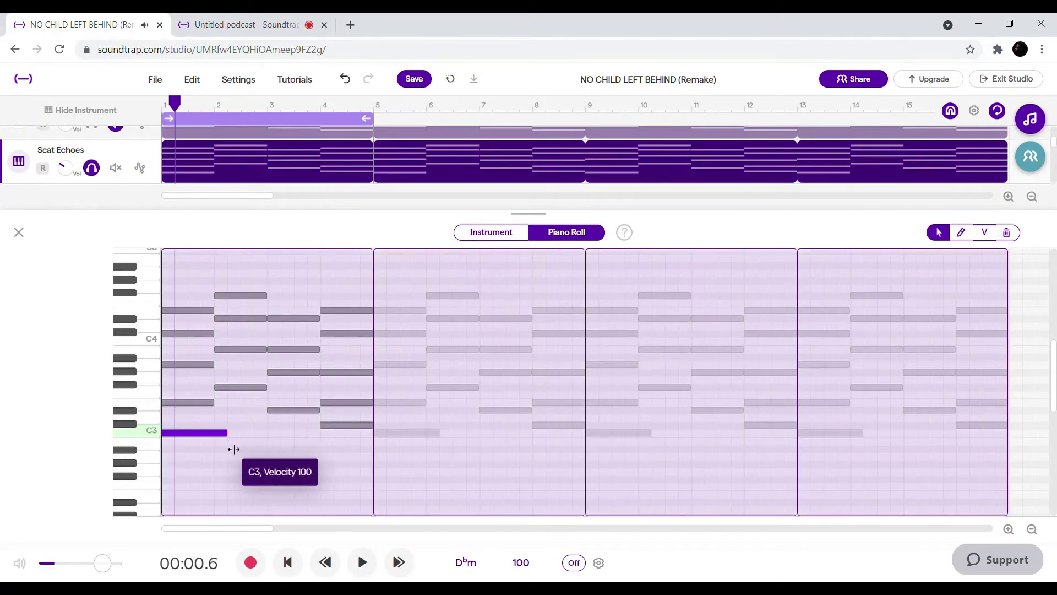
key("Delete")
Close the Scat Echoes piano roll and switch the solo from Scat Echoes to Cushy Pad.
left_click(17, 231)
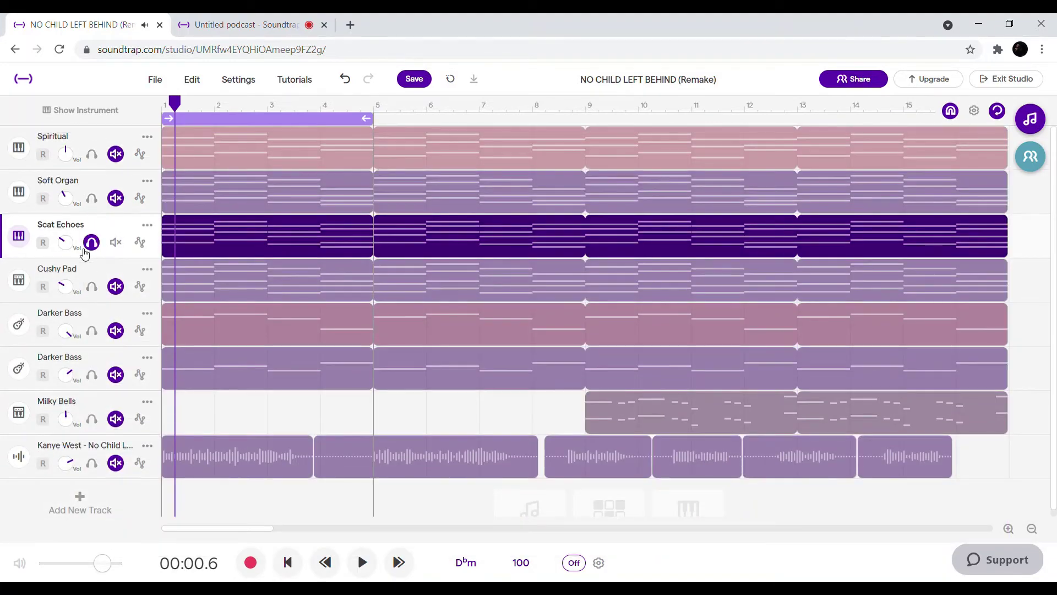
left_click(92, 286)
left_click(91, 242)
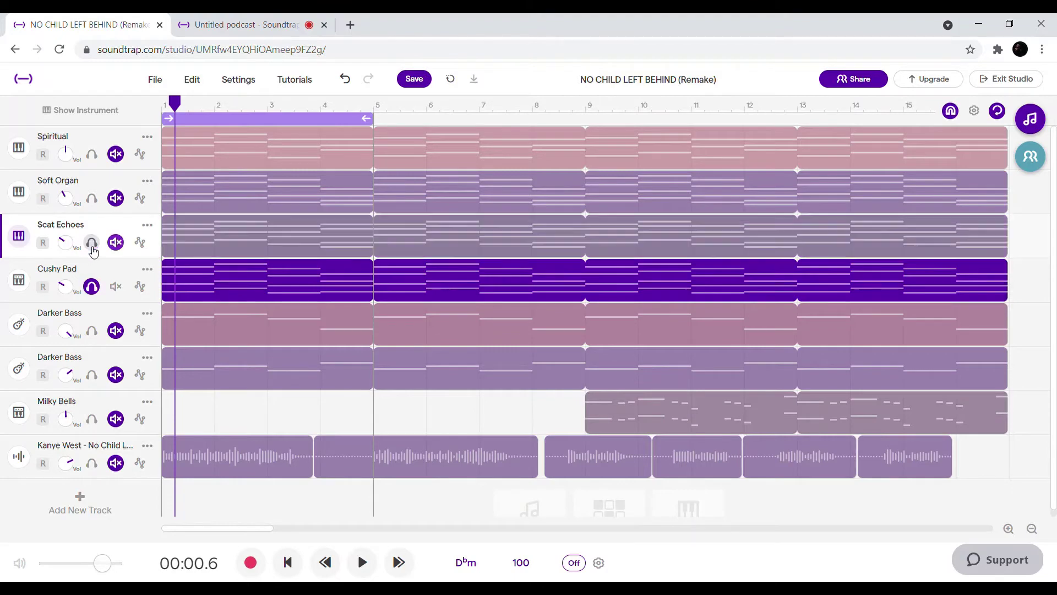
Open the Cushy Pad track's instrument and check its preset in the Synths category.
left_click(18, 280)
left_click(308, 284)
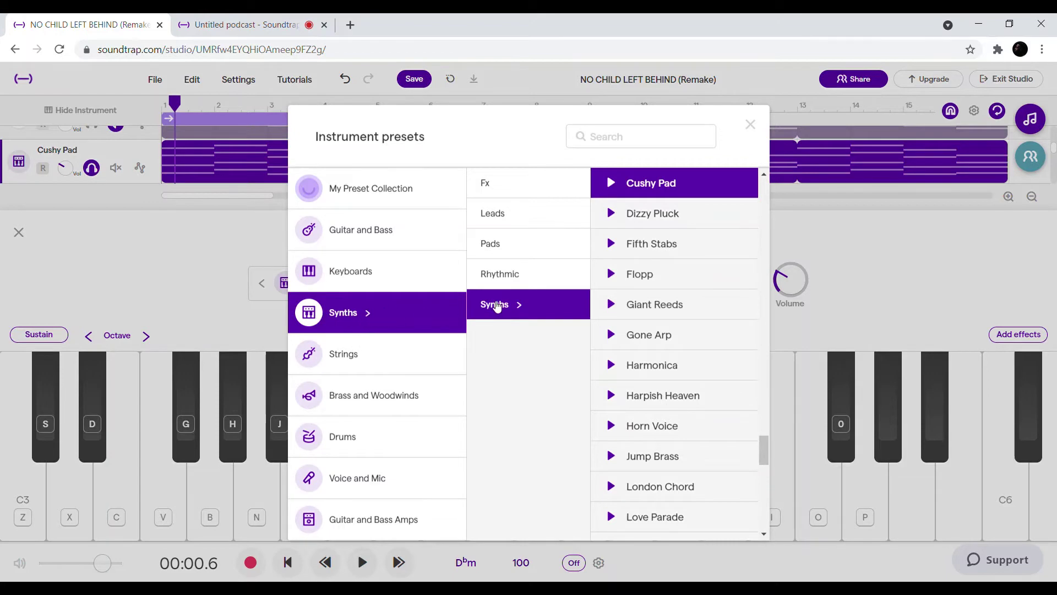
scroll(620, 320, "up", 1)
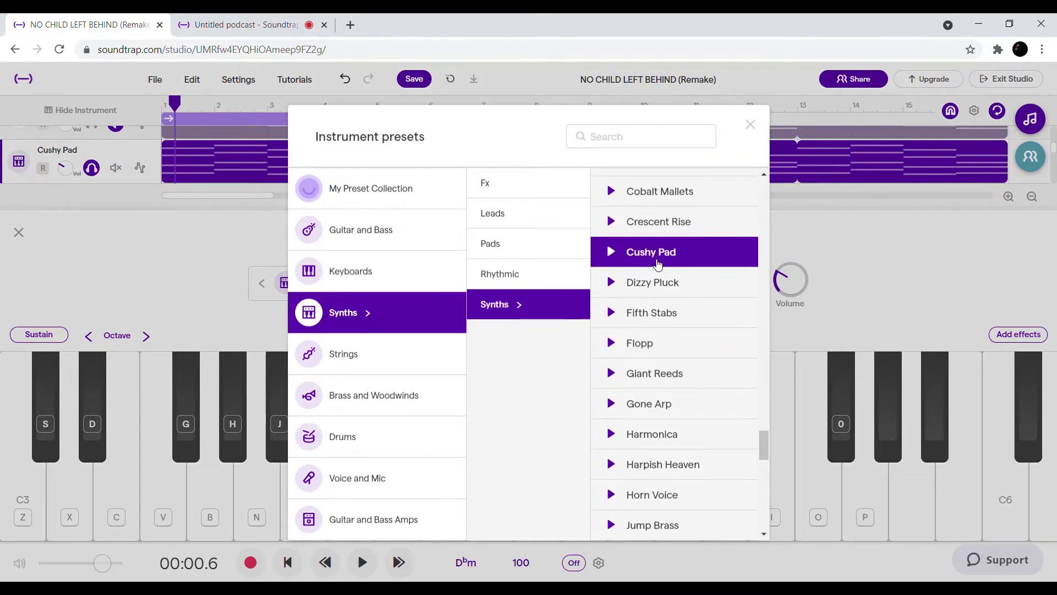
left_click(749, 124)
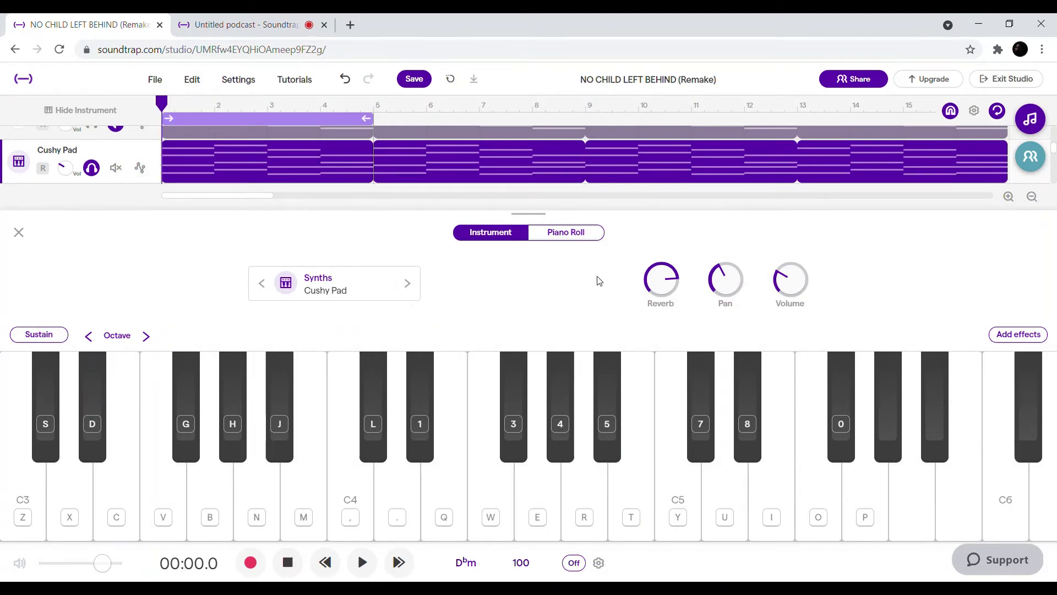
Play the Cushy Pad chords while viewing their notes in the piano roll, and close the editor.
left_click(563, 236)
key("space")
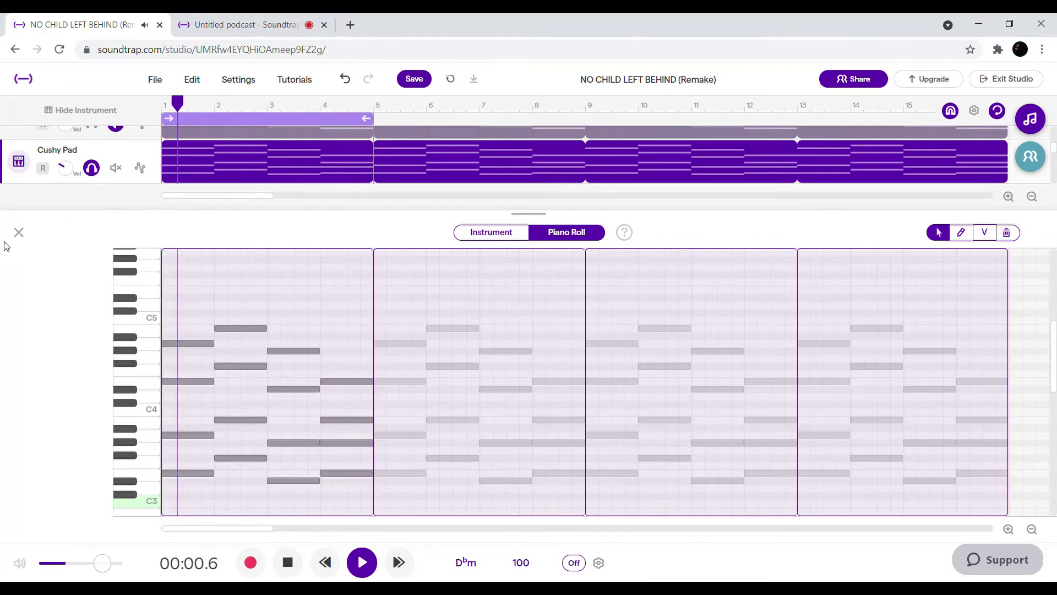
left_click(18, 232)
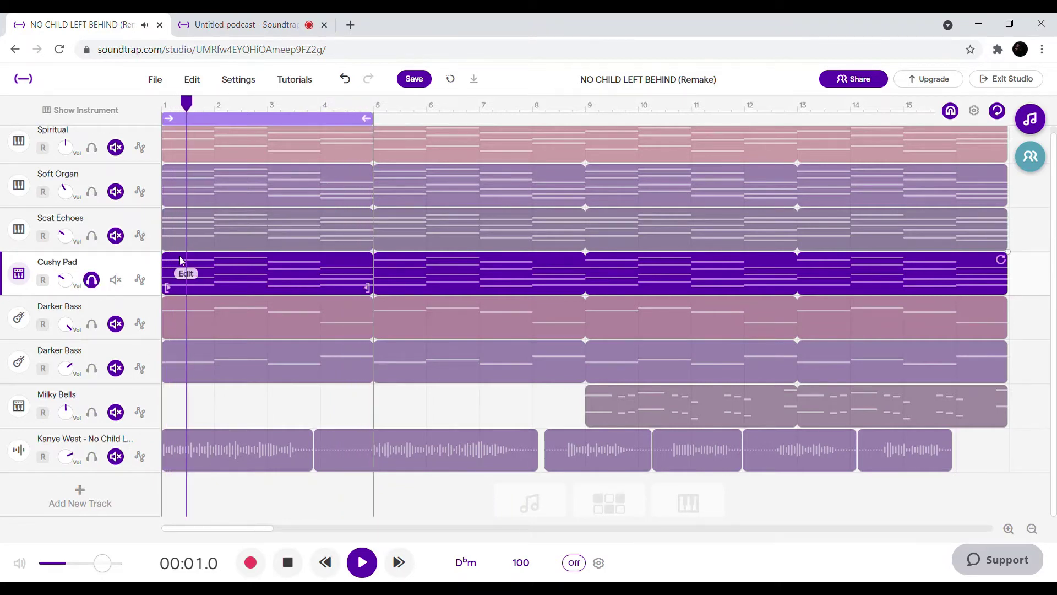
key("space")
Switch the solo from Cushy Pad to both Darker Bass tracks and briefly play them from the start.
left_click(92, 280)
left_click(92, 325)
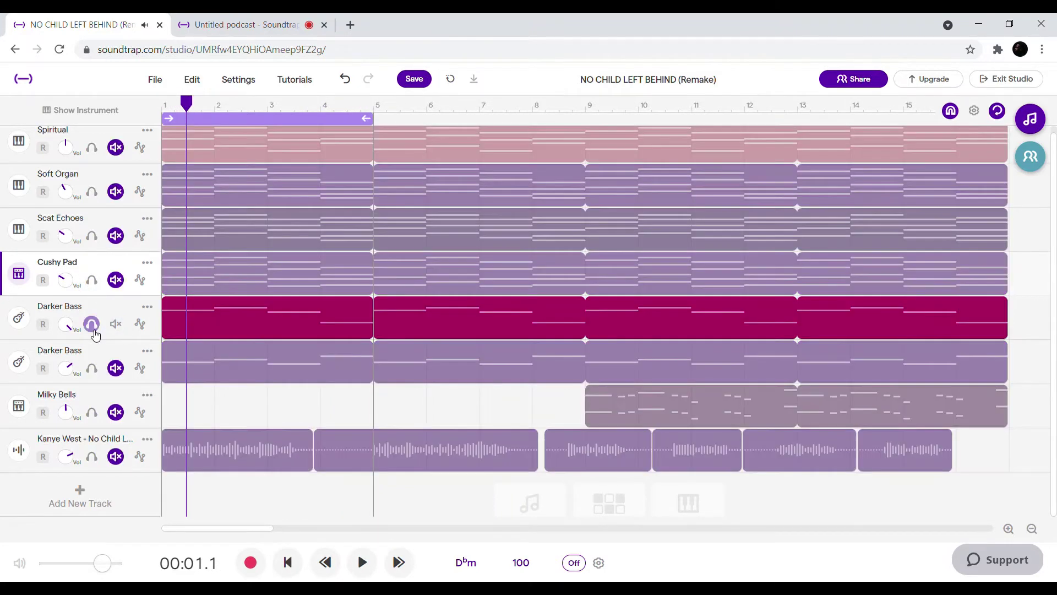
left_click(92, 369)
left_click_drag(186, 105, 162, 104)
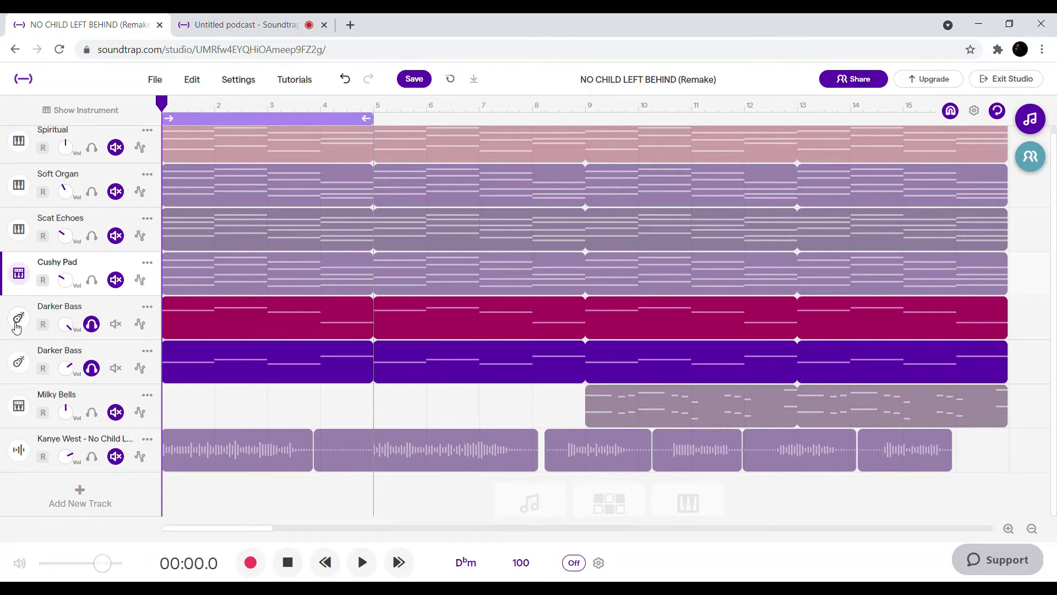
key("space")
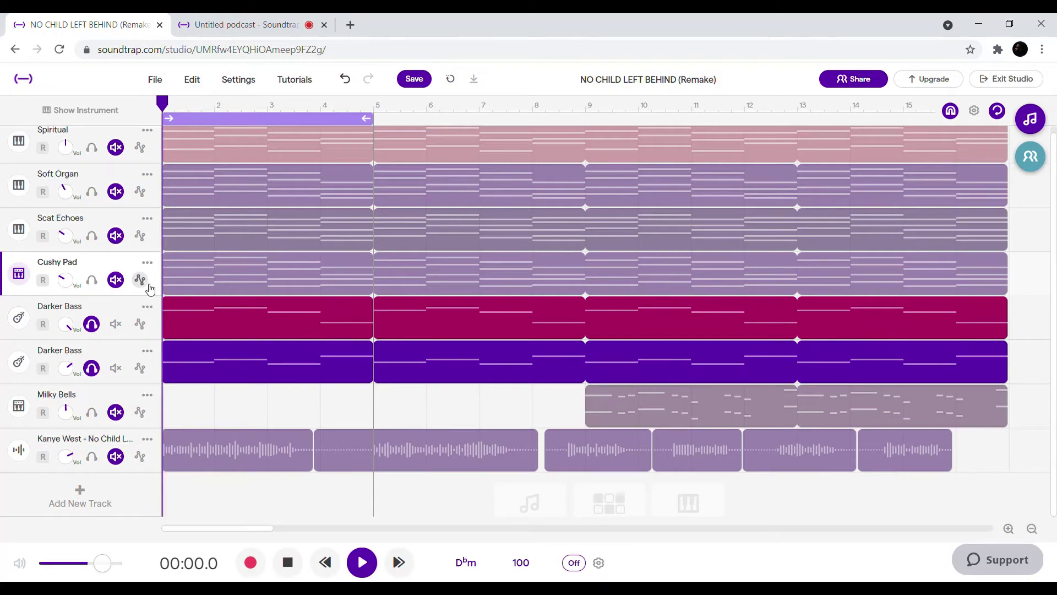
key("space")
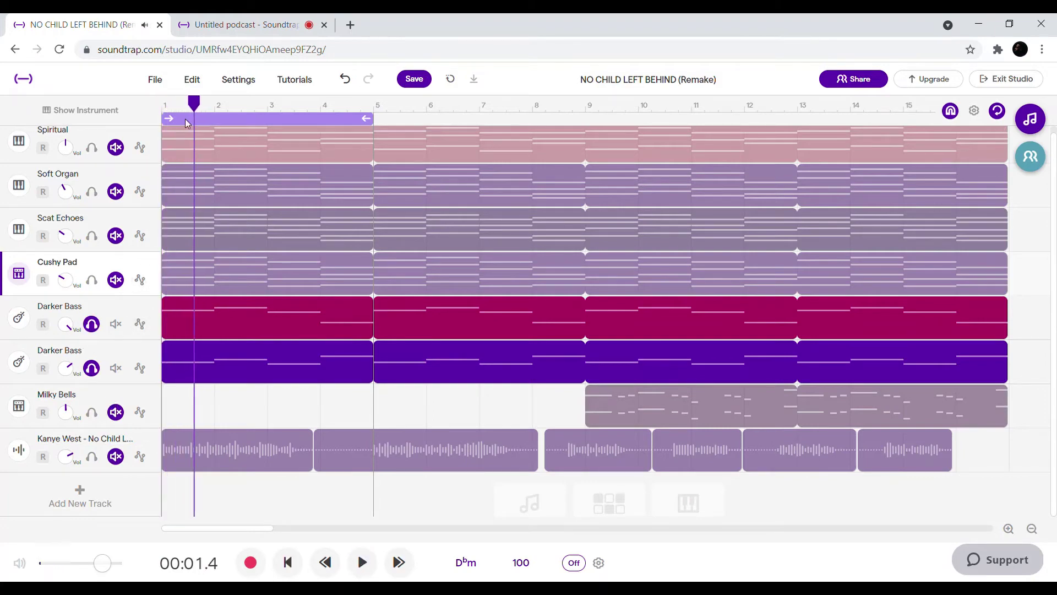
Check the first Darker Bass track's preset under Guitar and Bass, Bass - Synth, and close the instrument editor.
left_click(22, 311)
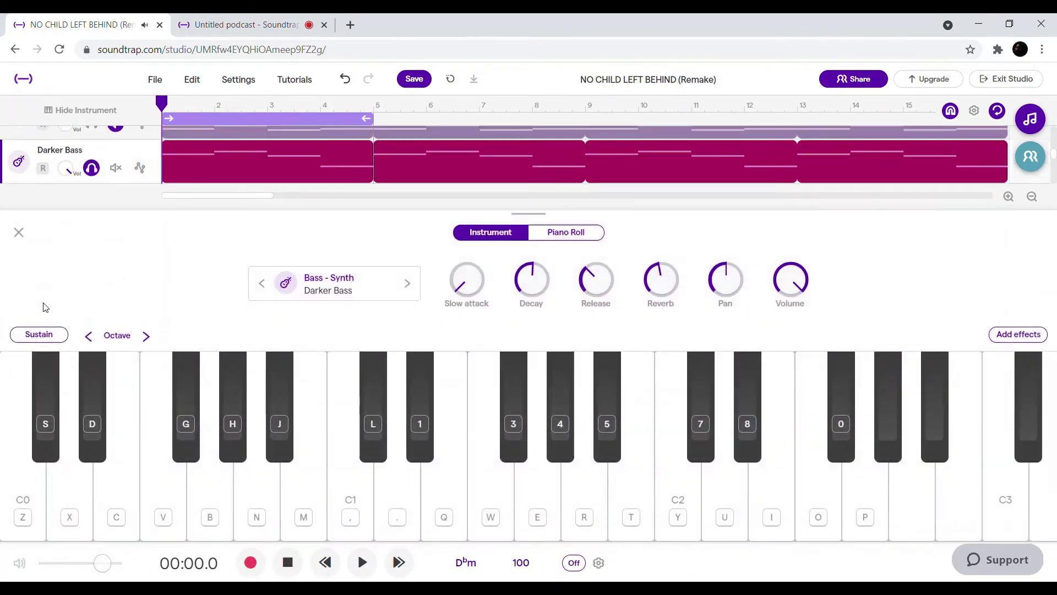
left_click(337, 284)
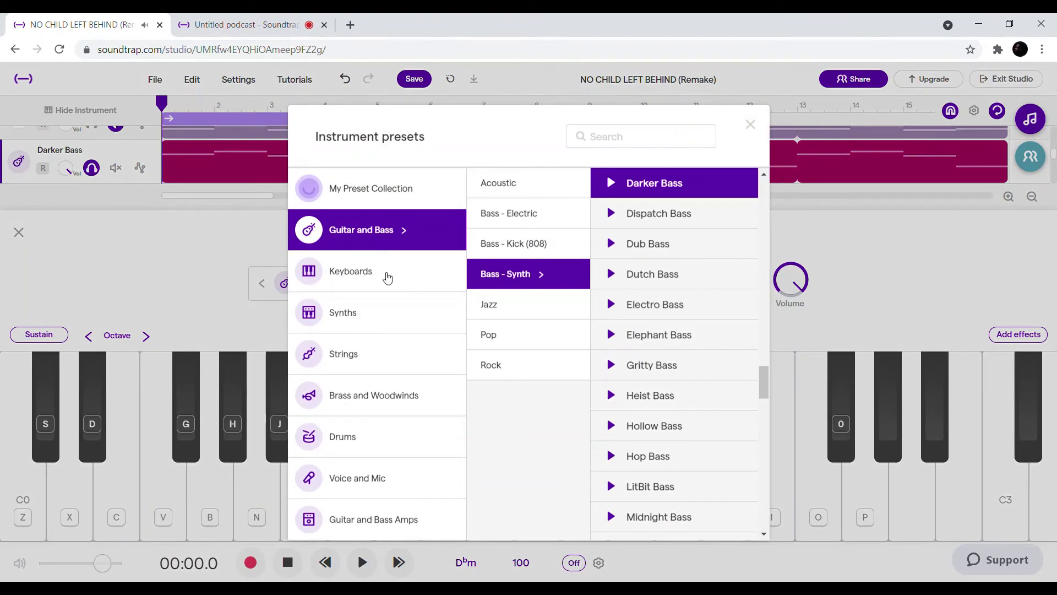
left_click(361, 312)
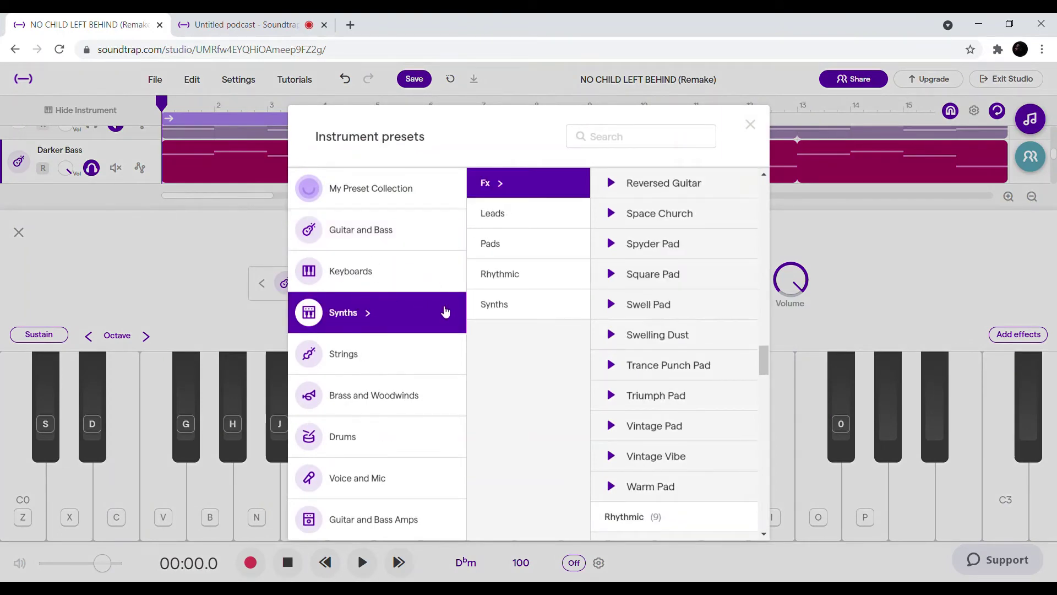
left_click(373, 239)
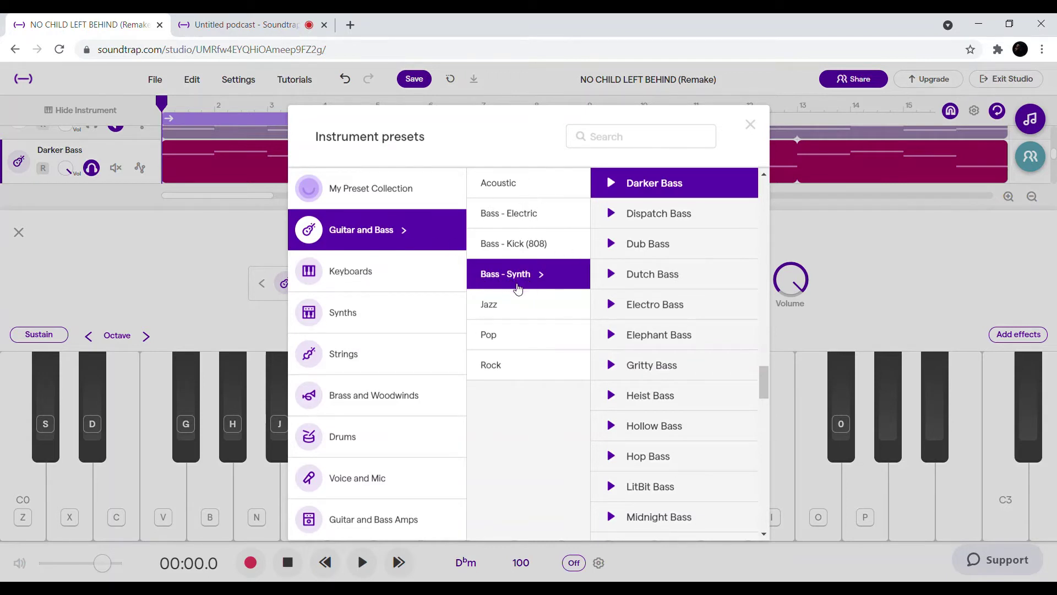
scroll(673, 302, "up", 4)
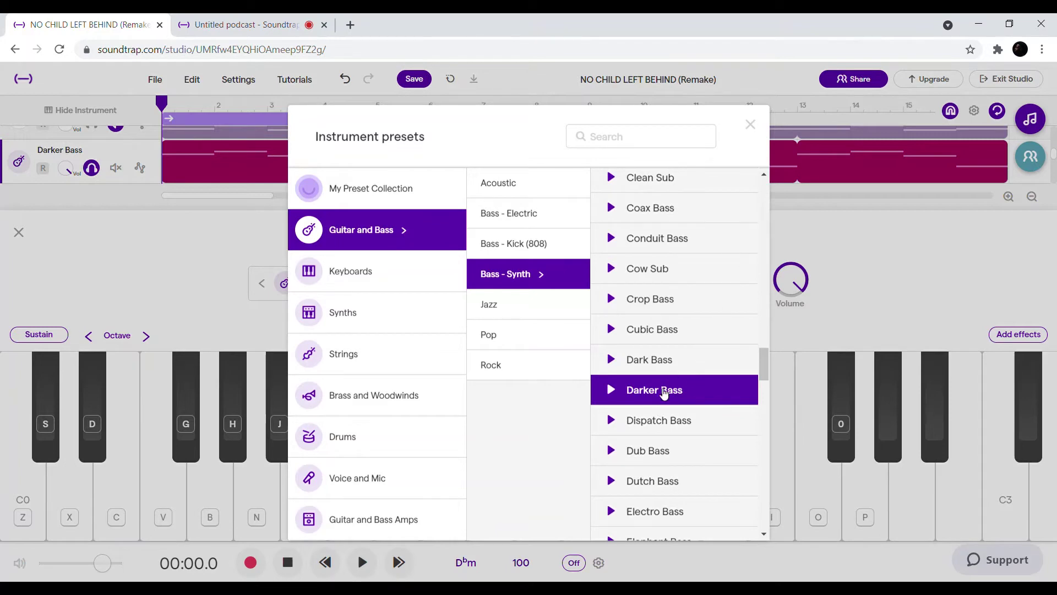
left_click(750, 124)
left_click(19, 232)
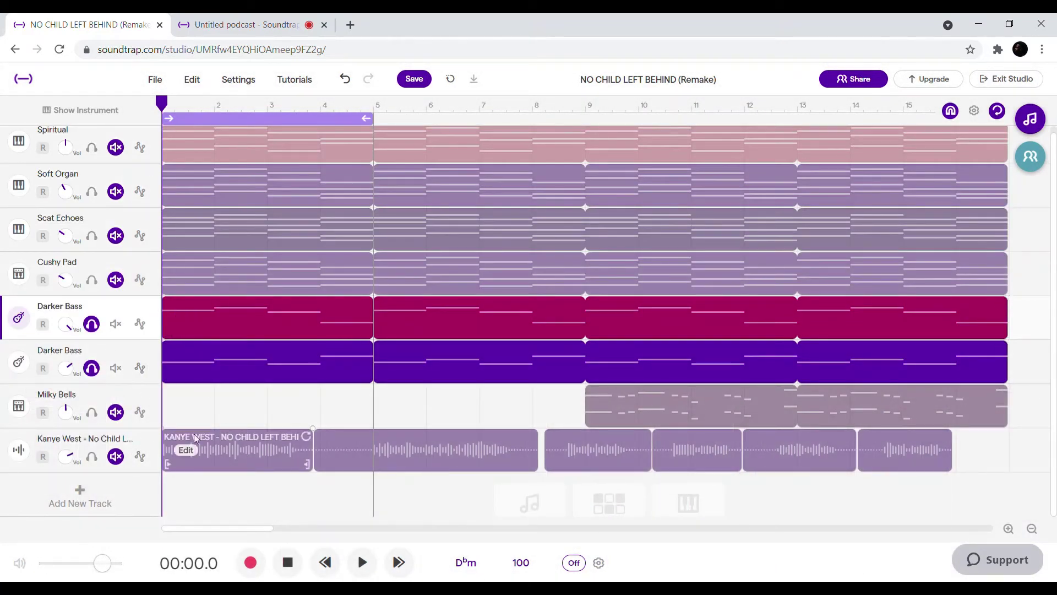
Play the first Darker Bass track alone, bring the second one back into the solo, and stop playback.
left_click(89, 377)
key("space")
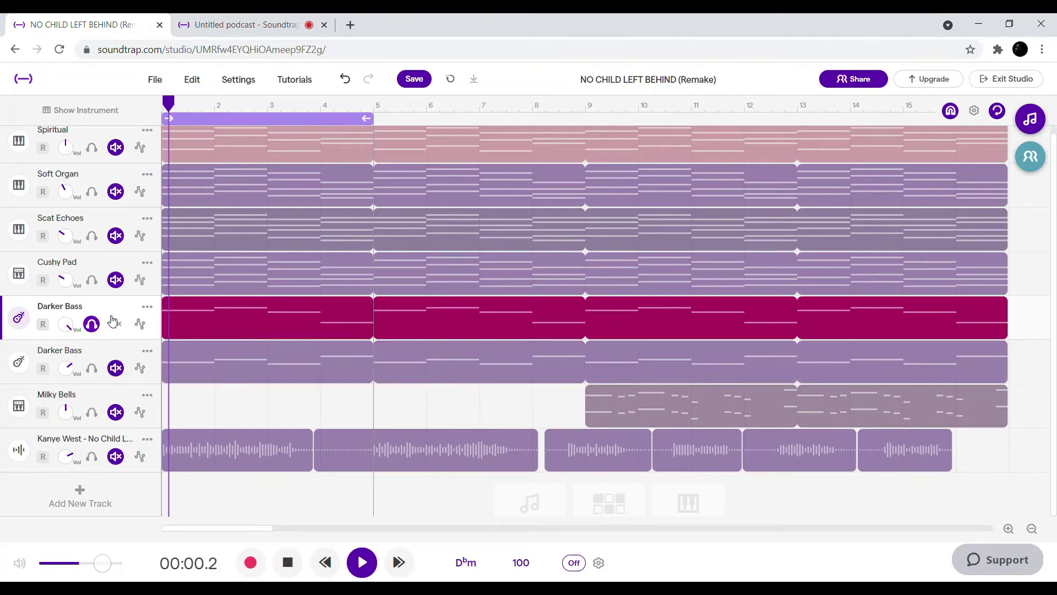
left_click(98, 371)
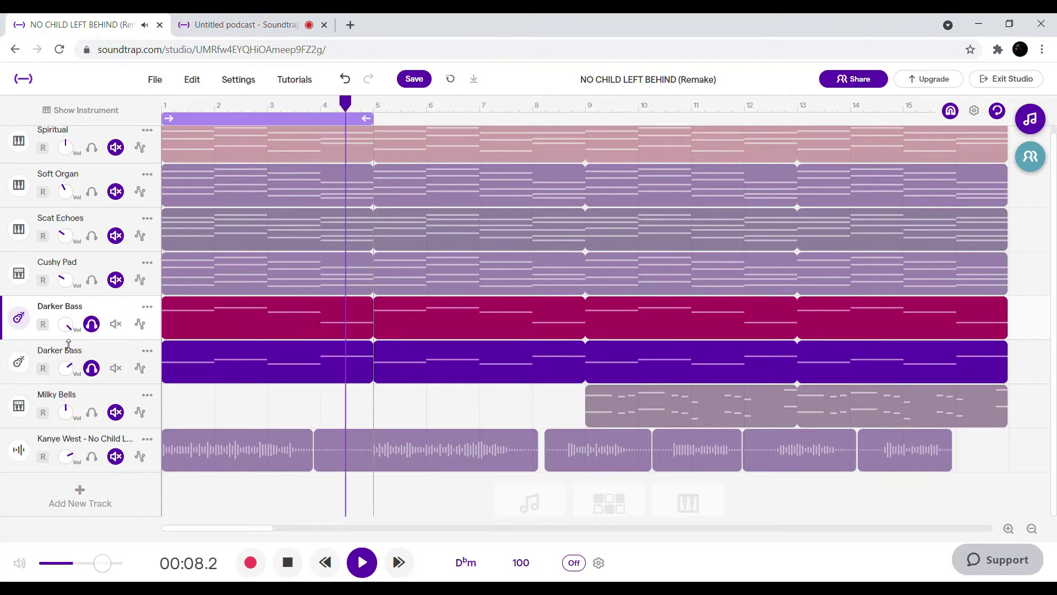
key("space")
Examine the first Darker Bass track's notes in the piano roll, selecting the bar 1 note, and close it.
left_click(18, 317)
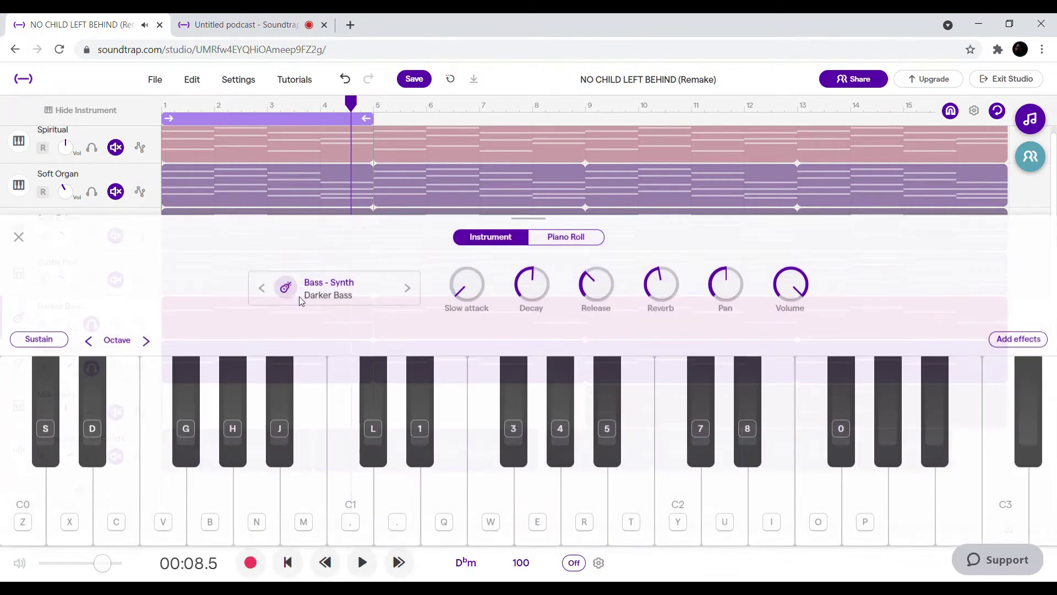
left_click(566, 232)
left_click(189, 383)
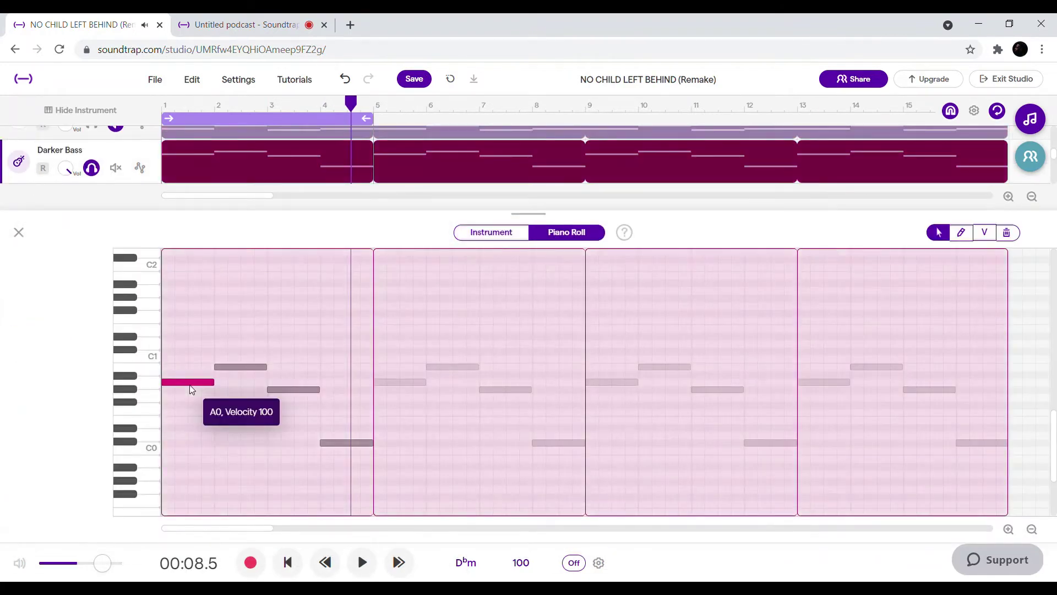
left_click(13, 232)
Examine the second Darker Bass track's notes in the piano roll, selecting the bar 4 note, and close it.
left_click(20, 362)
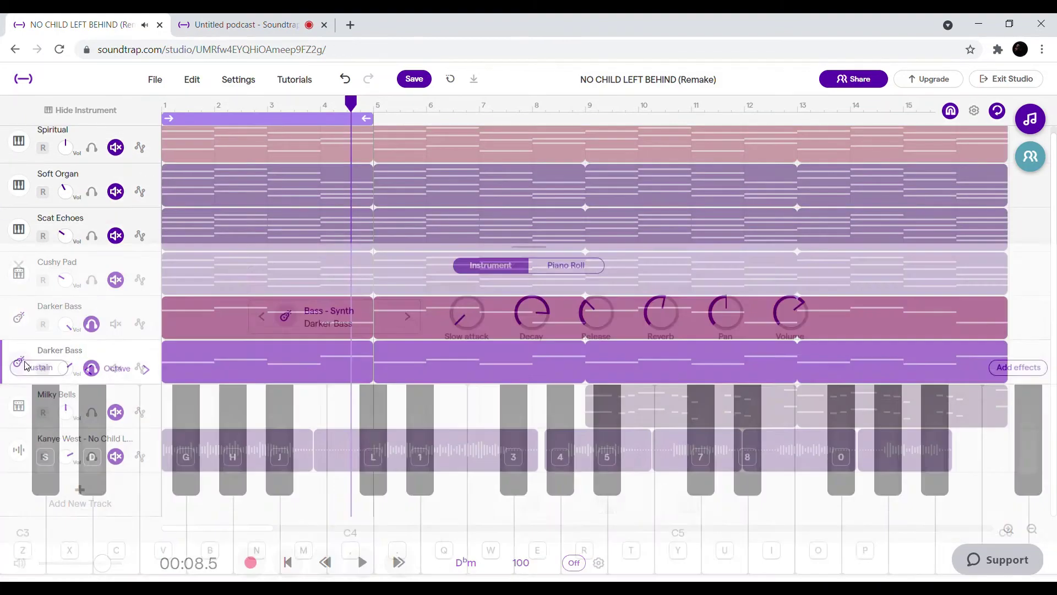
left_click(560, 240)
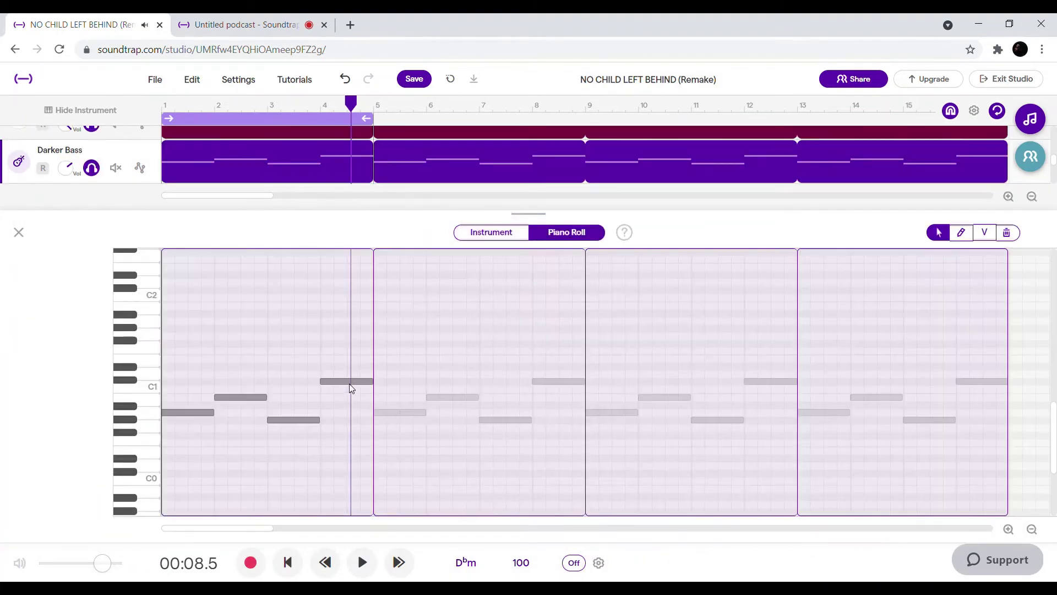
left_click(351, 381)
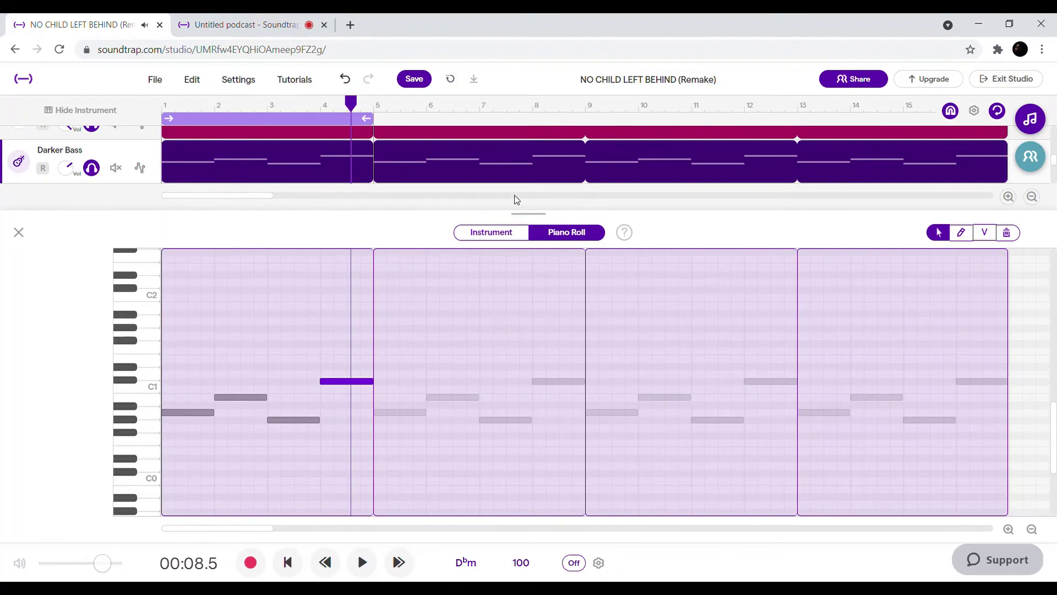
left_click(19, 232)
Play both soloed Darker Bass tracks together from the start of the project, and stop playback.
key("Return")
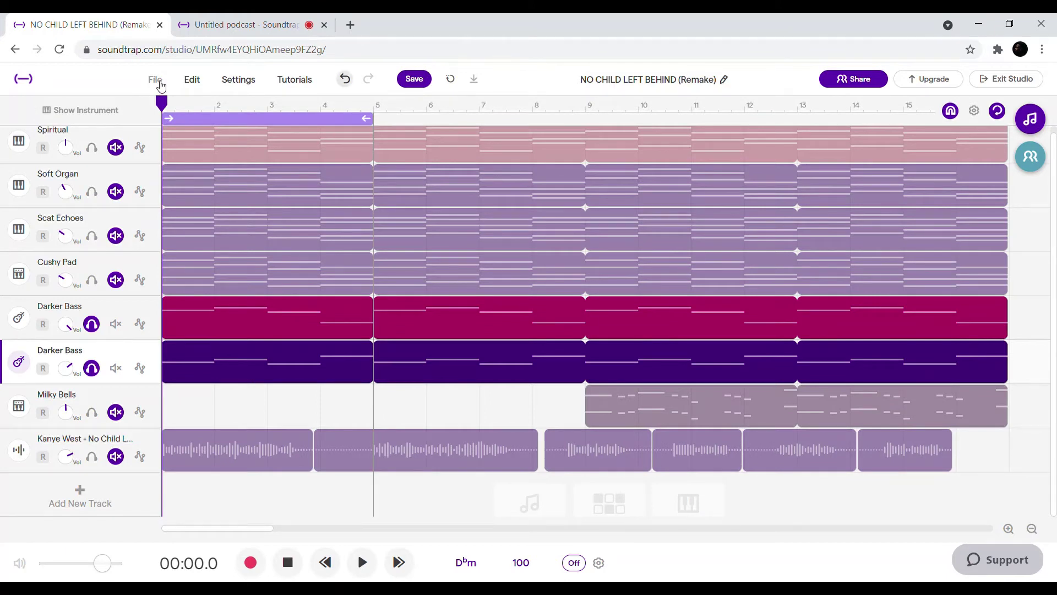
key("space")
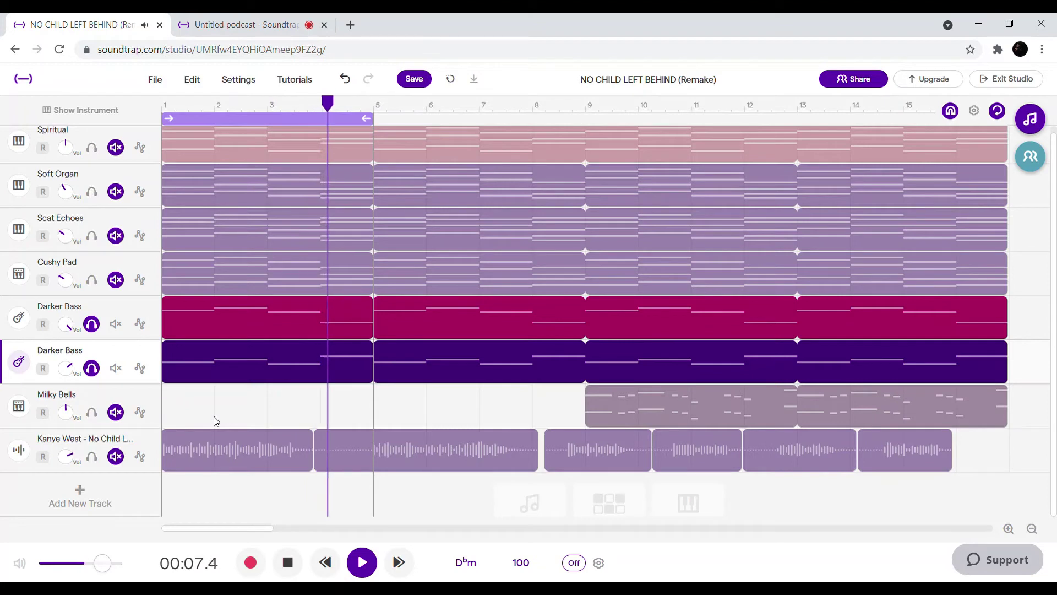
key("space")
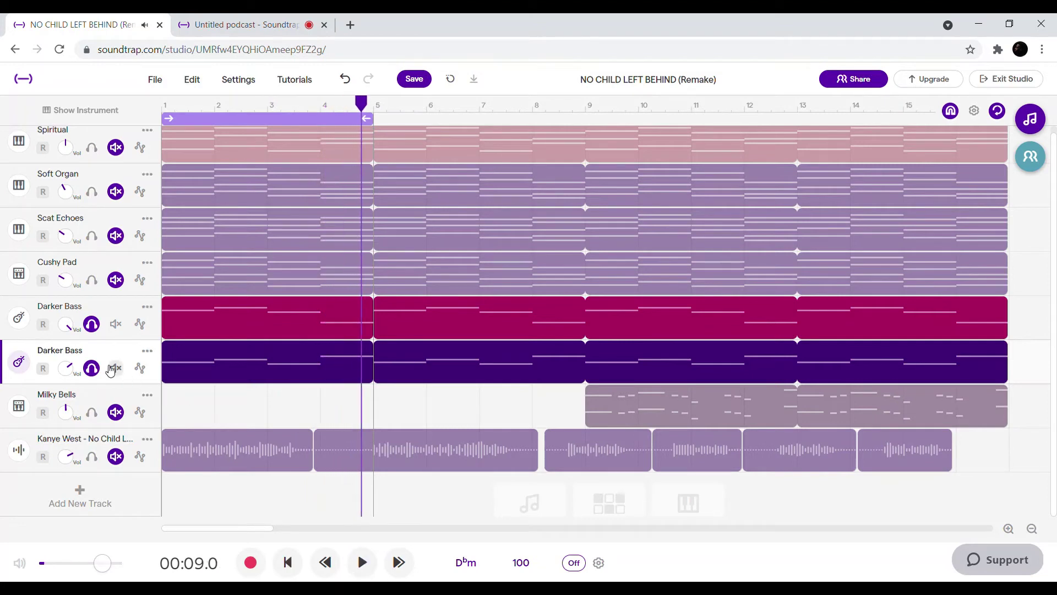
Switch the solo from the Darker Bass tracks to Milky Bells and move the loop region to bars 9 to 12.
left_click(88, 371)
left_click(91, 324)
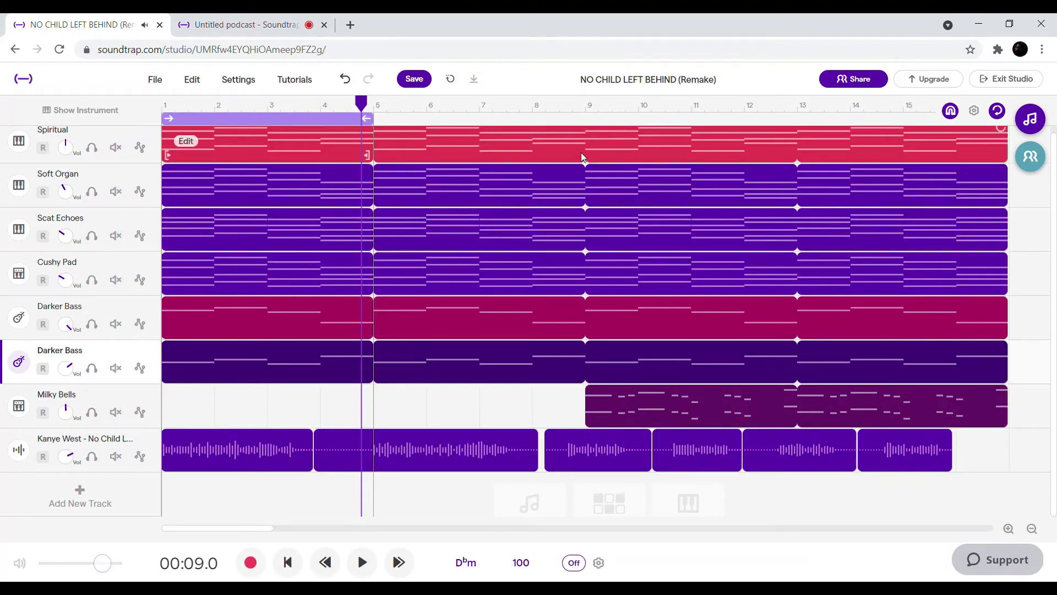
left_click_drag(314, 119, 738, 118)
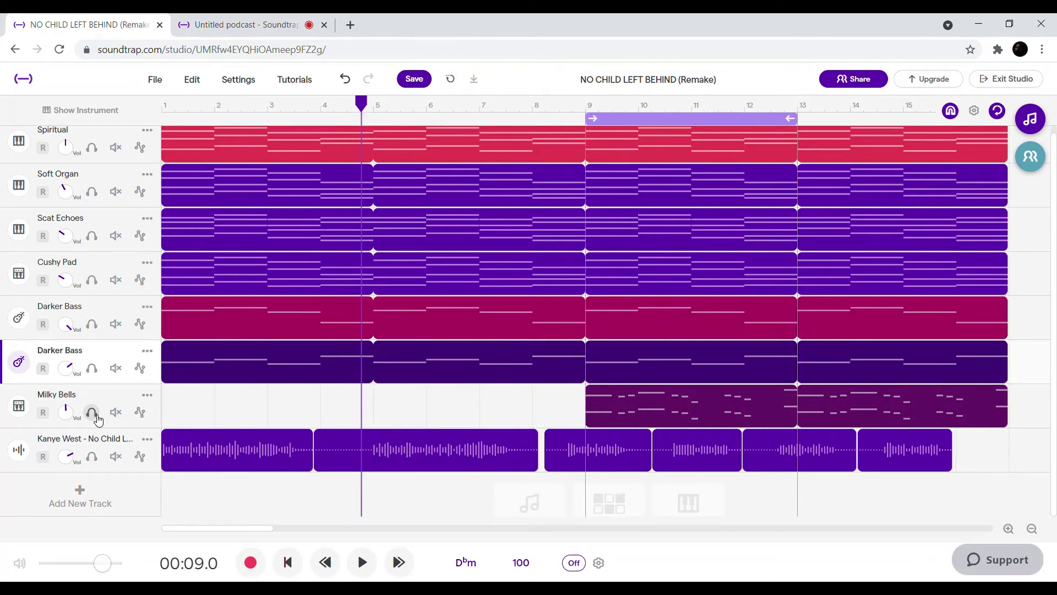
left_click(92, 413)
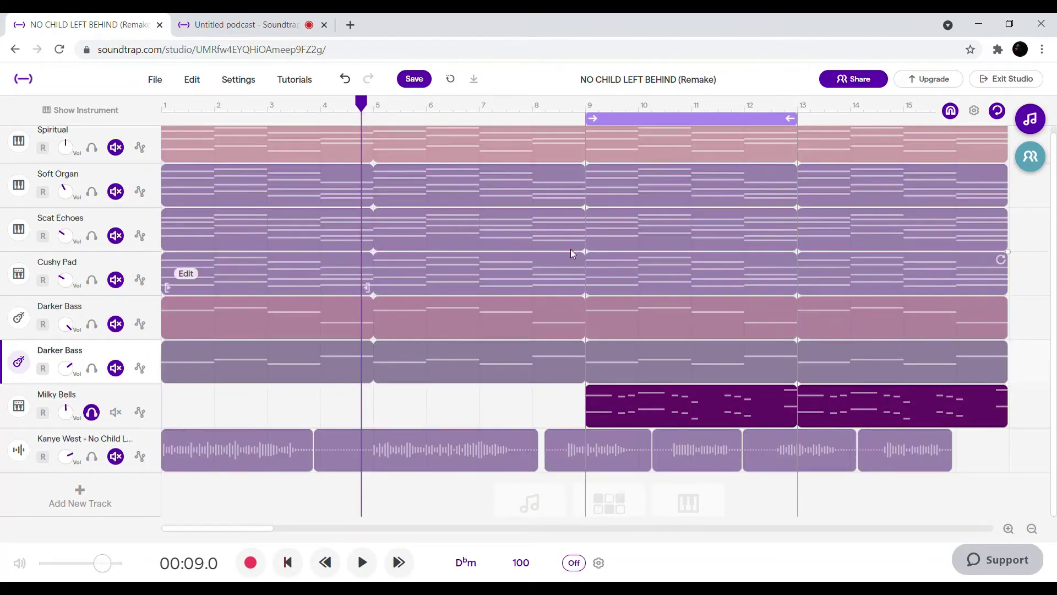
Place the playhead just before bar 9 and play the soloed Milky Bells melody.
left_click(572, 106)
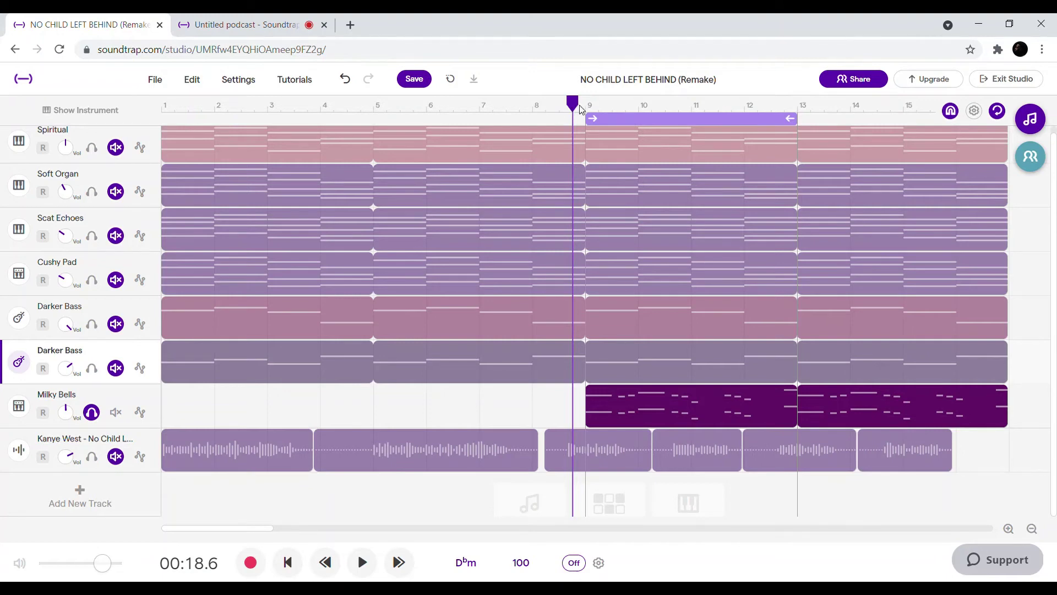
key("space")
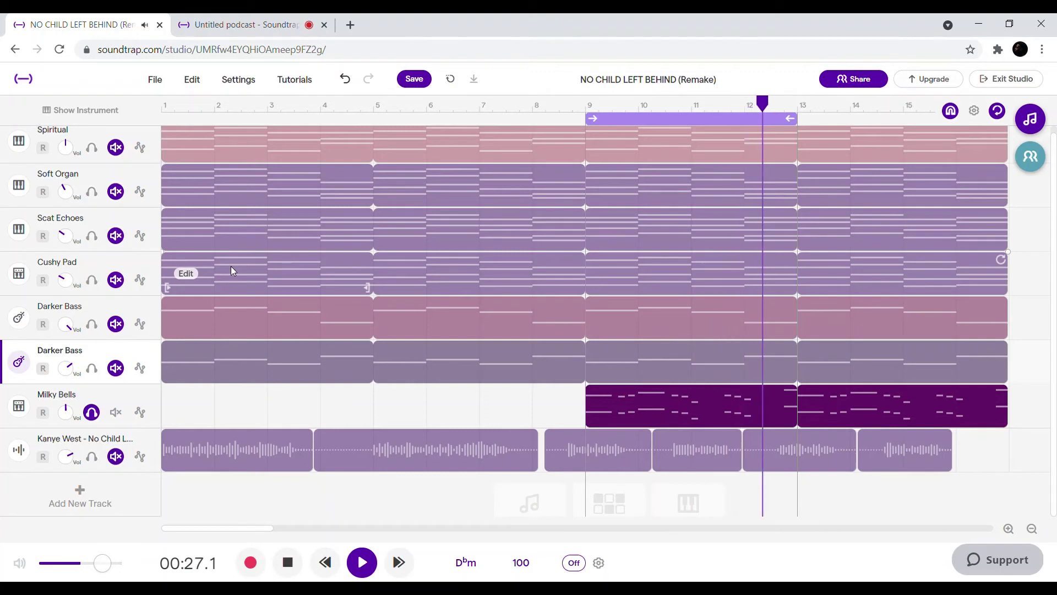
key("space")
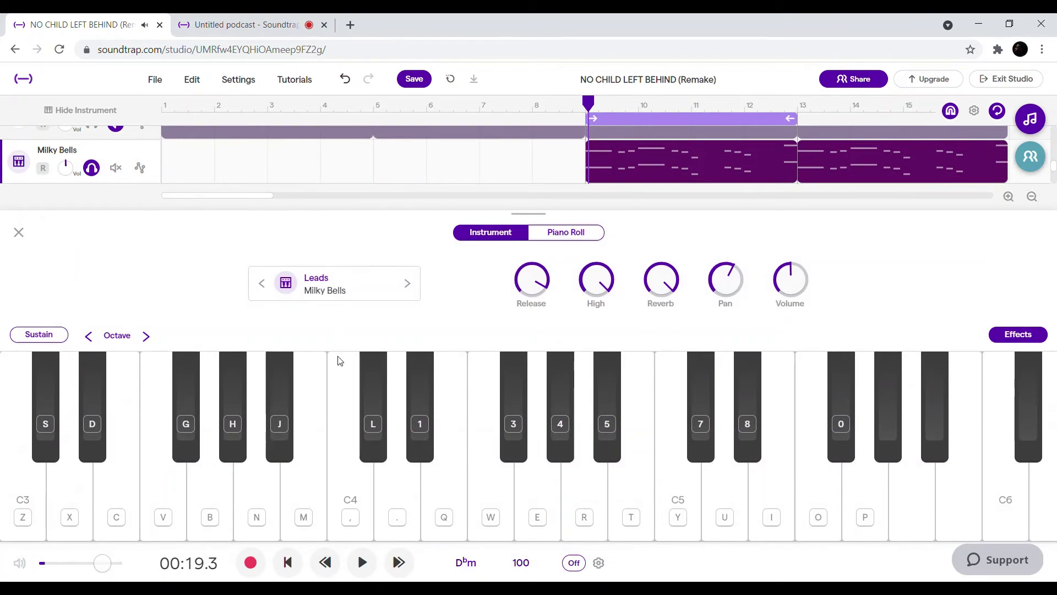
Examine where the Milky Bells preset sits under Synths > Leads in the instrument presets, and close the list without changing it.
left_click(331, 291)
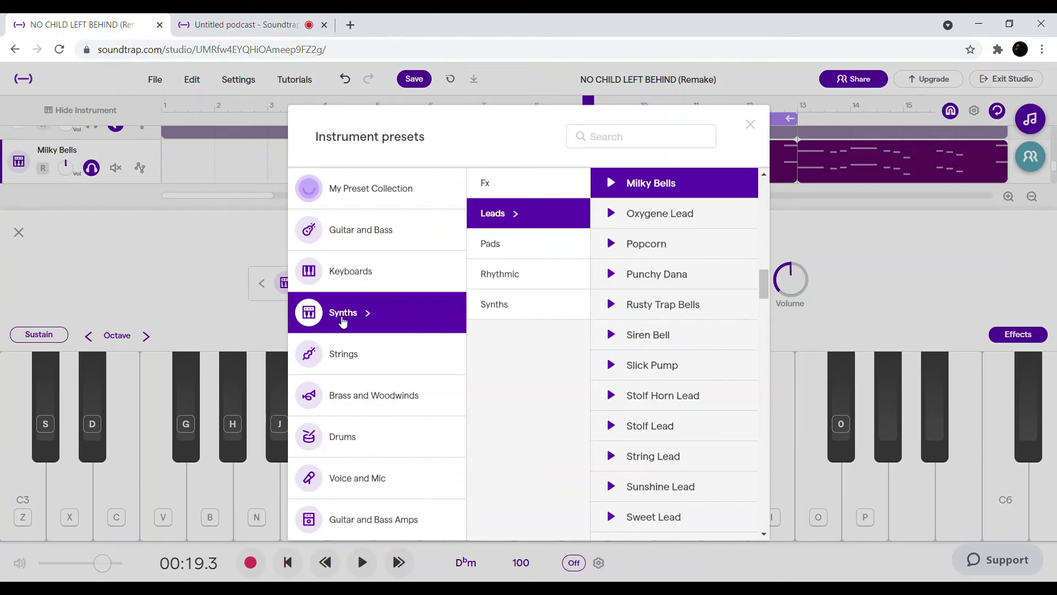
scroll(637, 302, "up", 4)
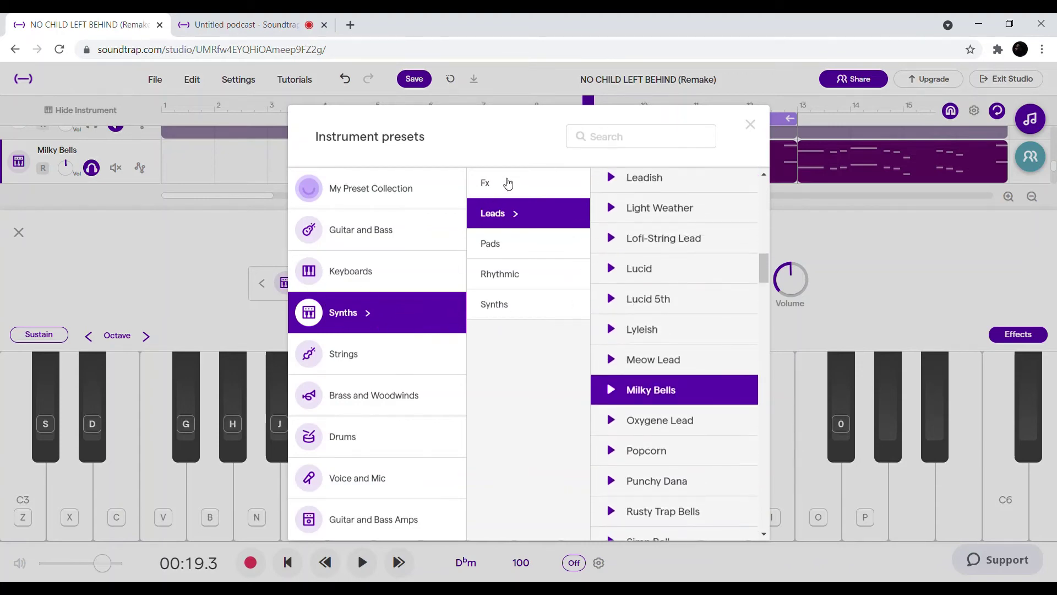
left_click(414, 273)
left_click(389, 310)
left_click(501, 214)
scroll(670, 231, "down", 10)
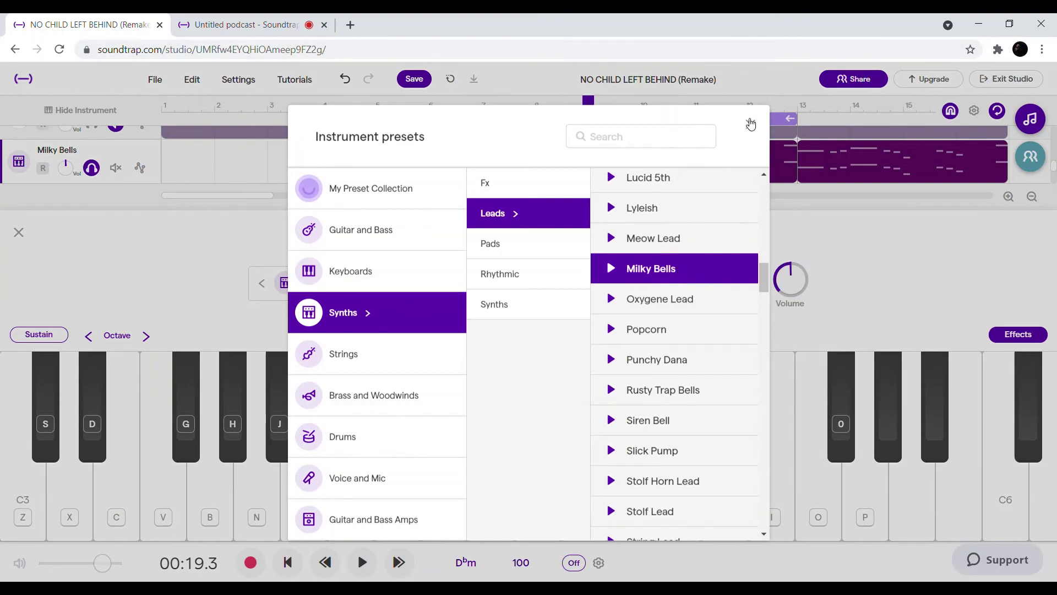
left_click(751, 122)
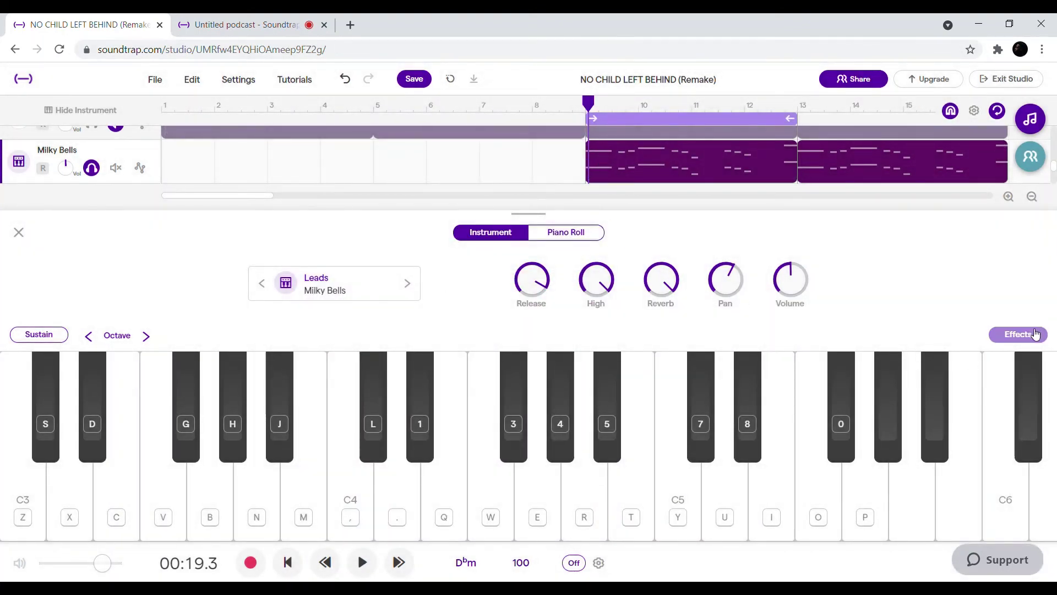
Review the full effects chain on the Milky Bells track, from the first effect to the last, and close the effects and instrument views.
left_click(1018, 334)
left_click(318, 397)
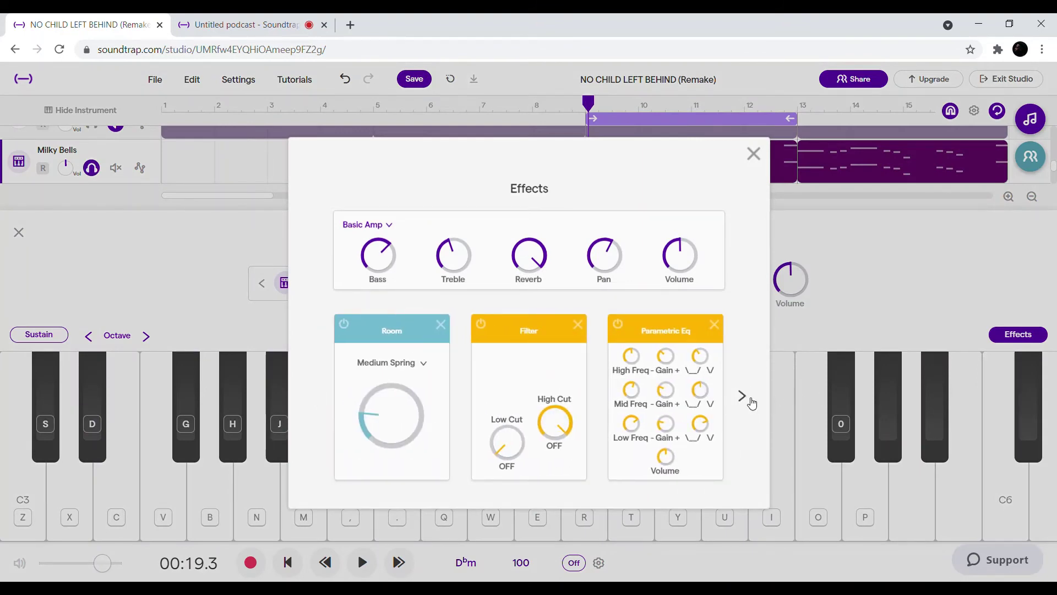
left_click(750, 401)
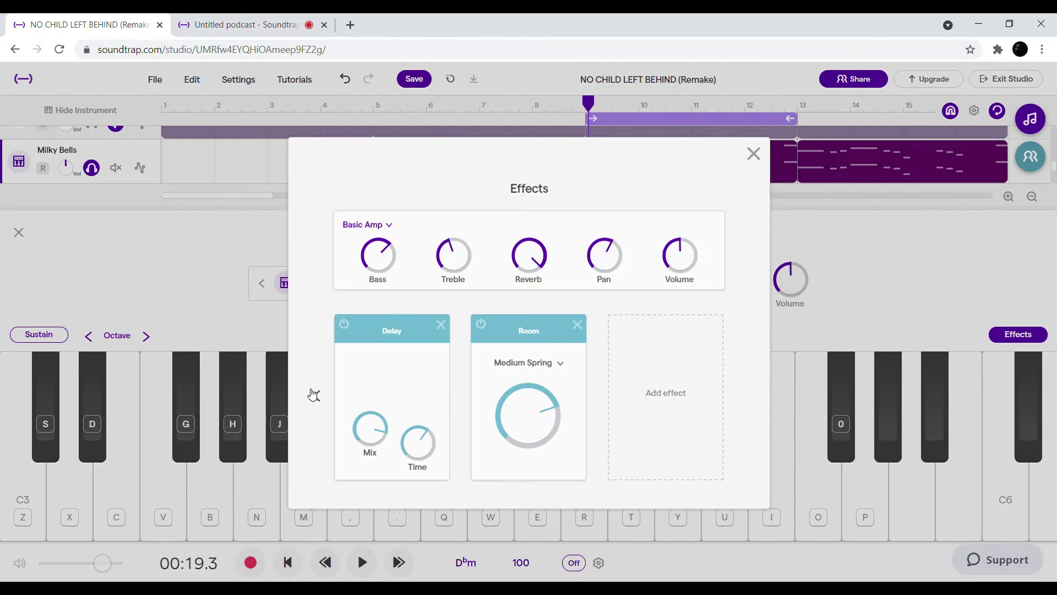
left_click(314, 395)
left_click(315, 396)
left_click(317, 397)
left_click(318, 398)
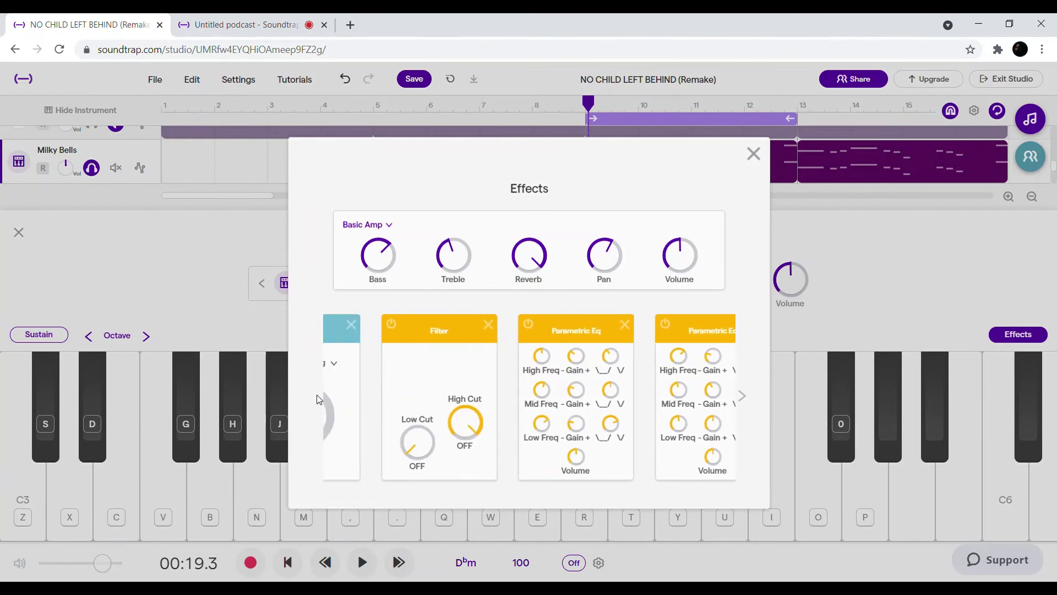
left_click(741, 396)
left_click(741, 398)
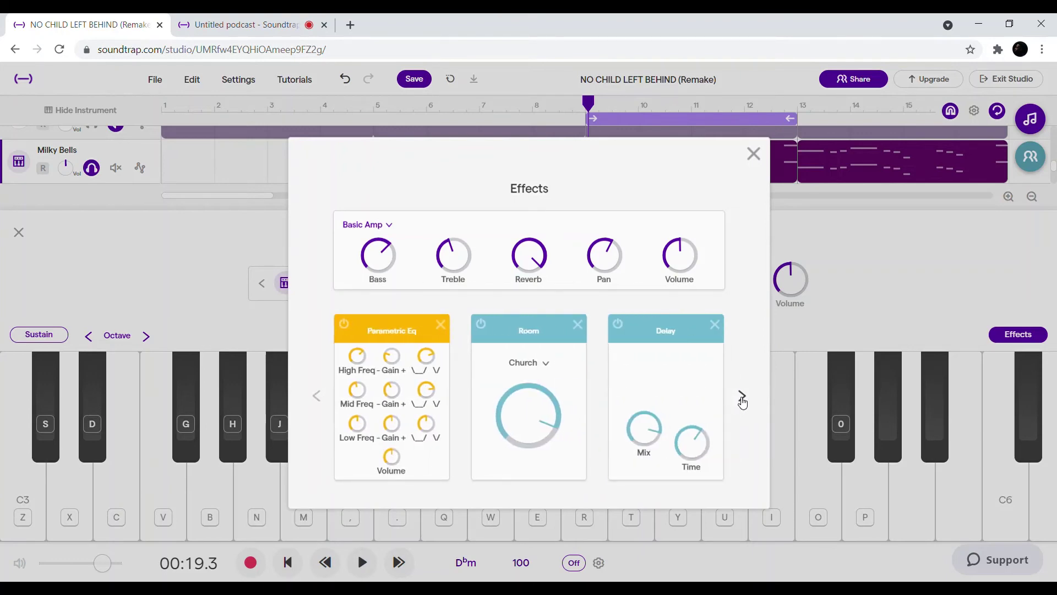
left_click(741, 395)
left_click(742, 397)
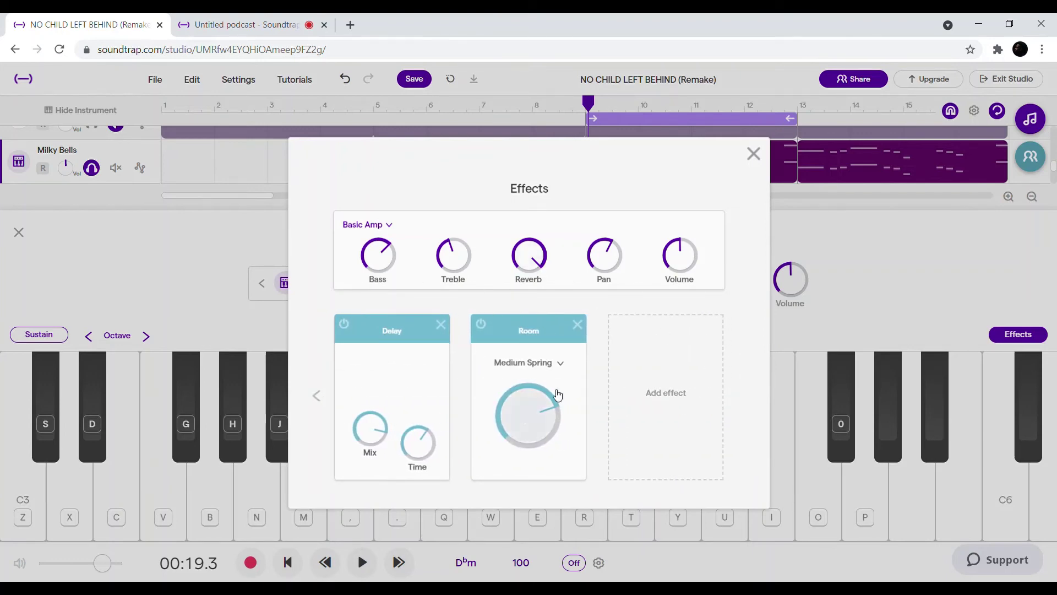
left_click(320, 395)
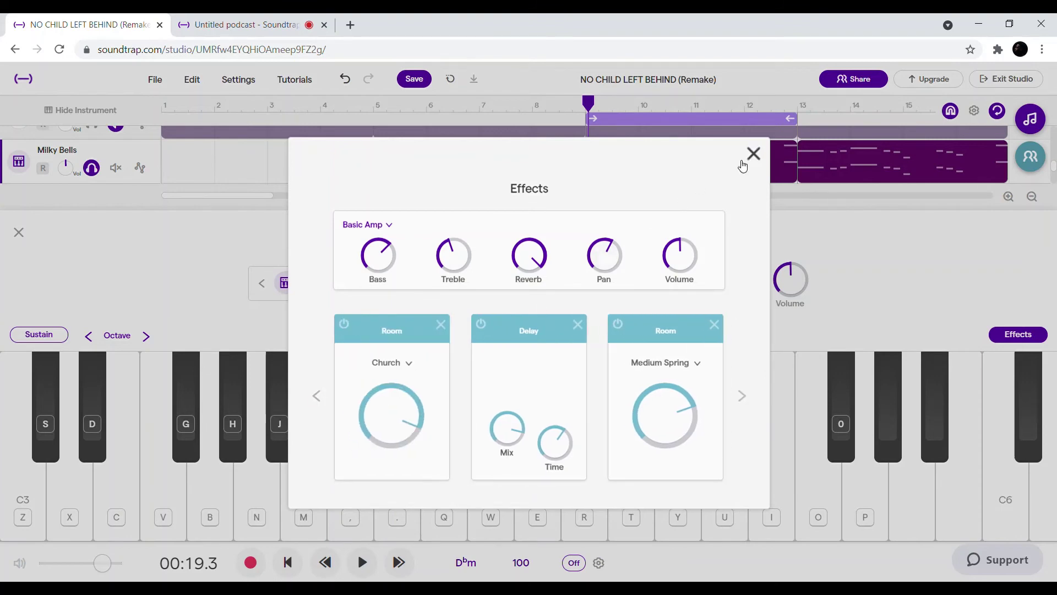
left_click(753, 154)
left_click(18, 232)
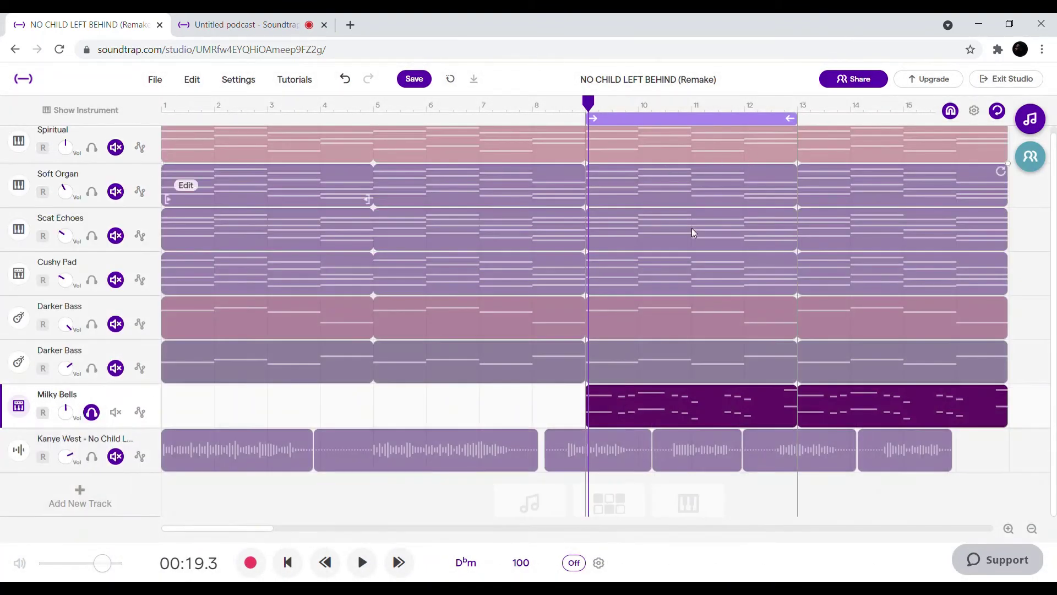
Solo the Kanye West acapella track alongside Milky Bells and point out its first two clips.
left_click(92, 456)
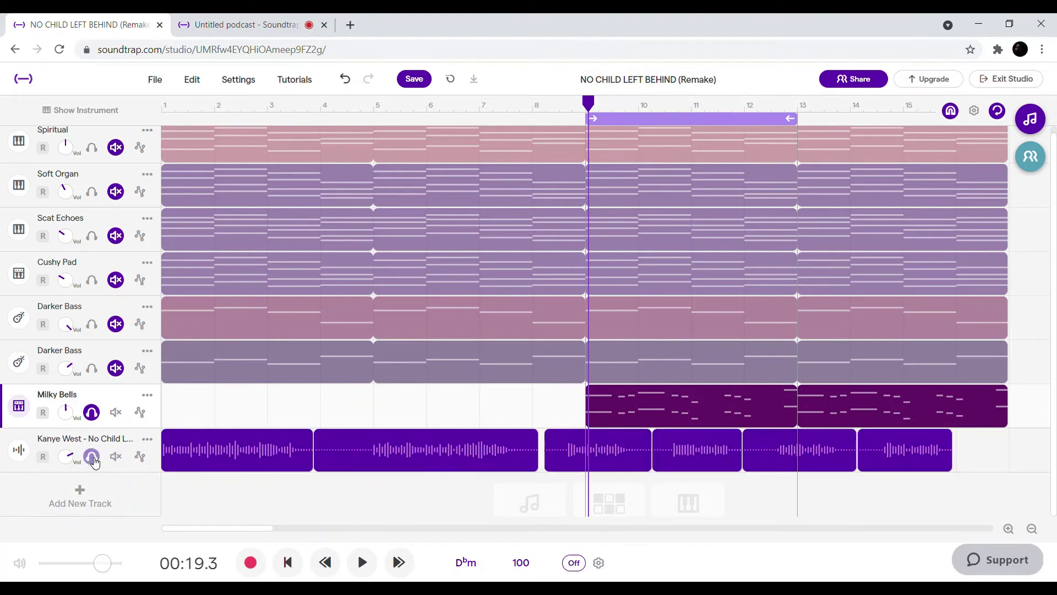
mouse_move(310, 448)
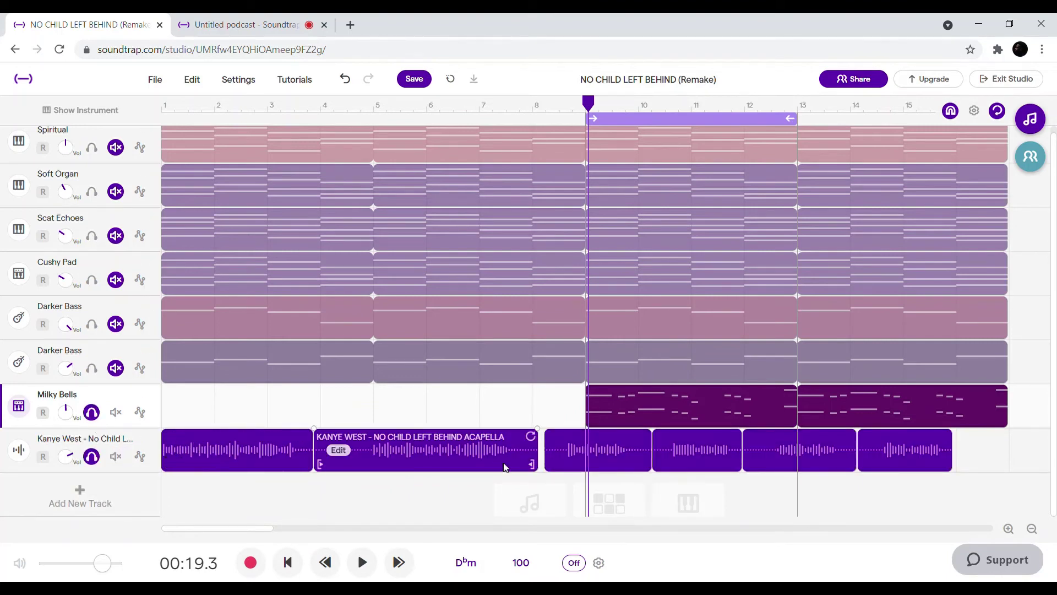
mouse_move(227, 444)
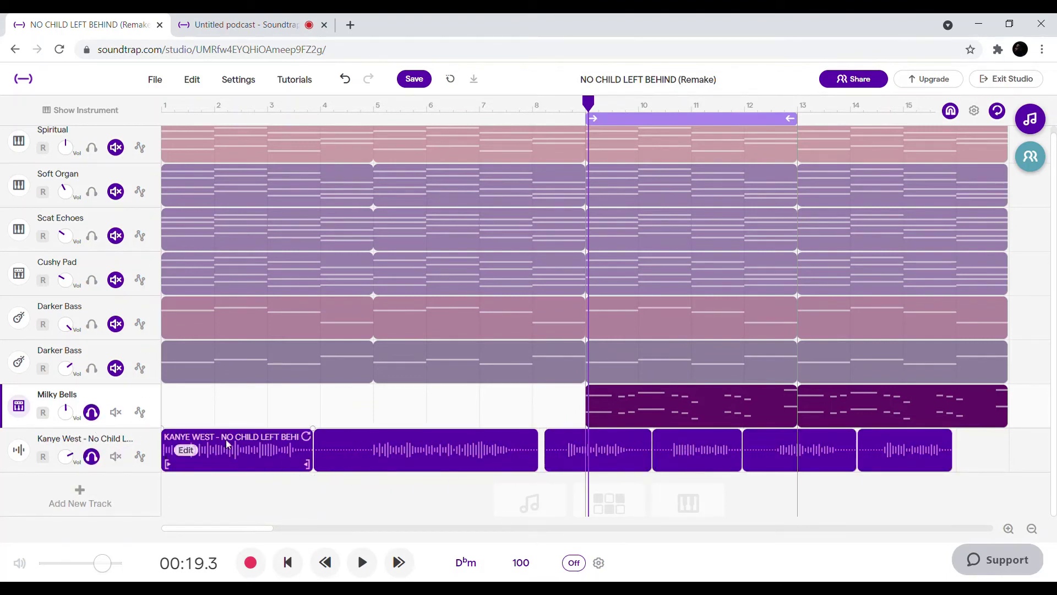
Turn off looping of bars 9 to 12 and return the playhead to the start of the project.
left_click(617, 119)
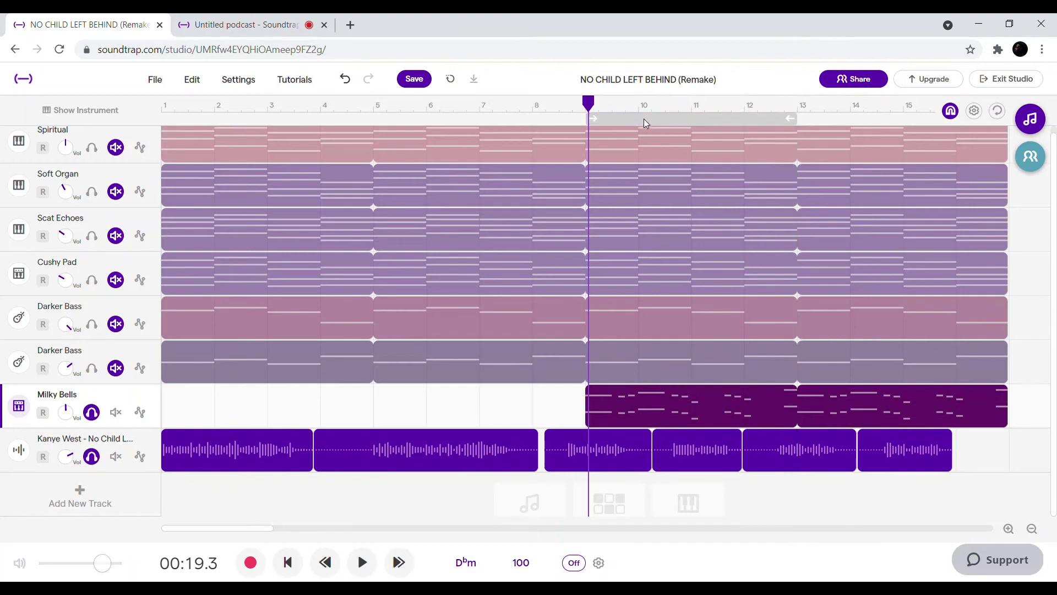
key("Return")
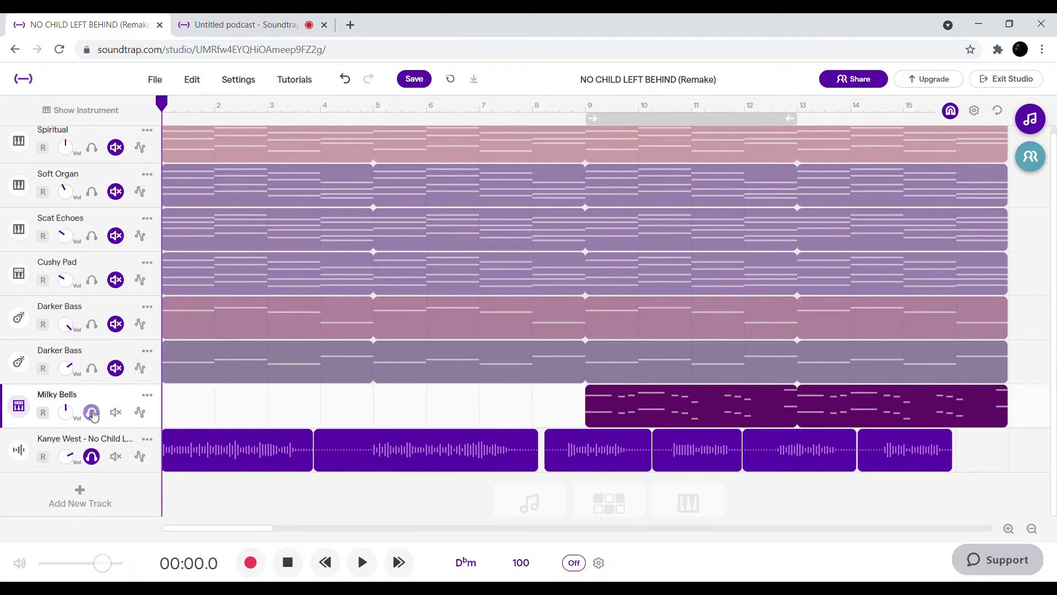
mouse_move(221, 439)
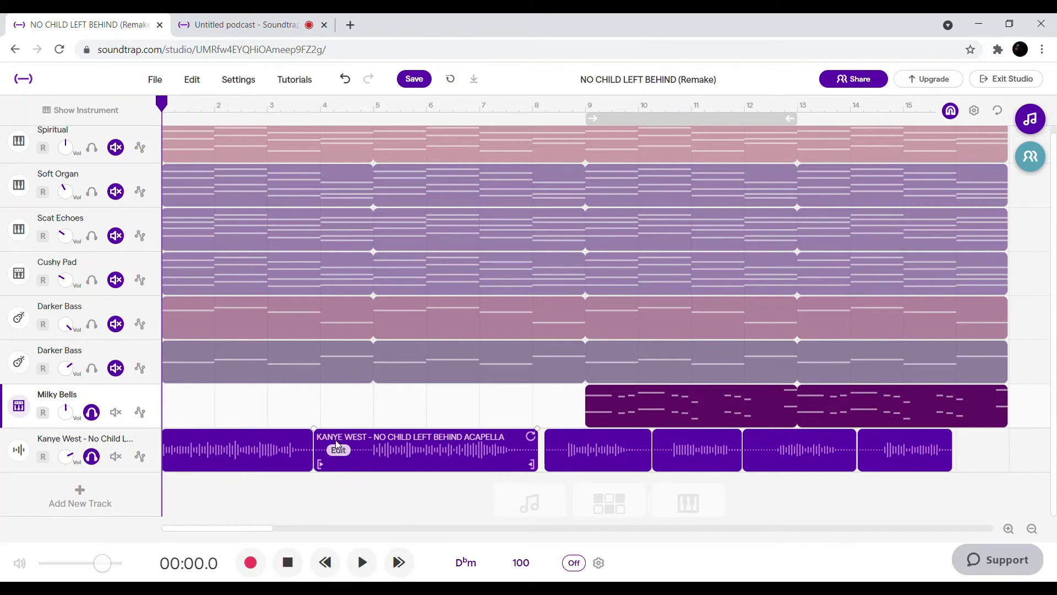
Clear the solos on the acapella and Milky Bells tracks, and play the opening bars of the full mix with vocals.
left_click(89, 458)
left_click(91, 412)
scroll(224, 224, "up", 1)
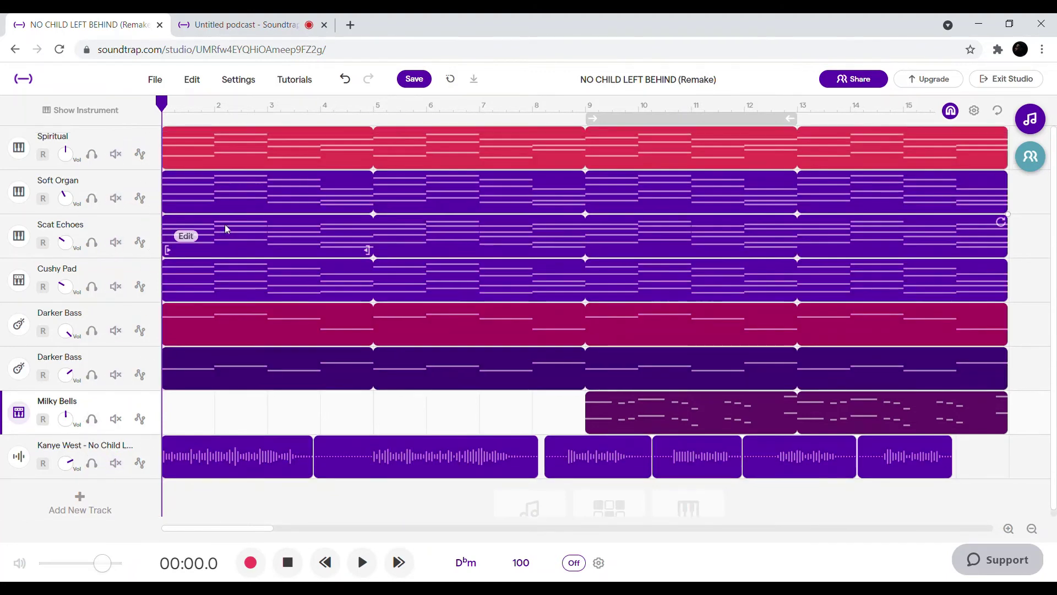
key("space")
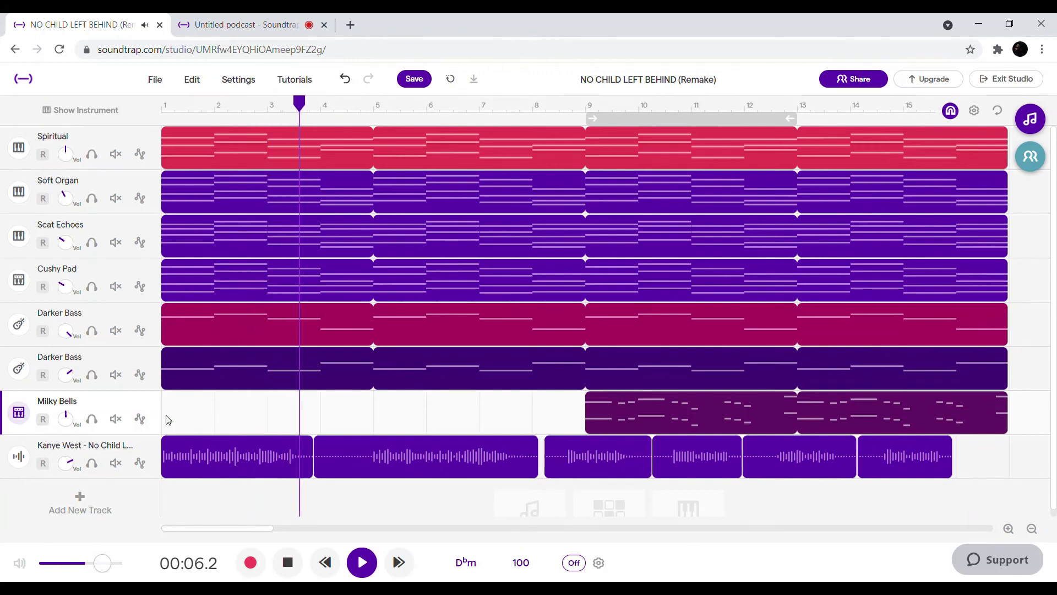
key("space")
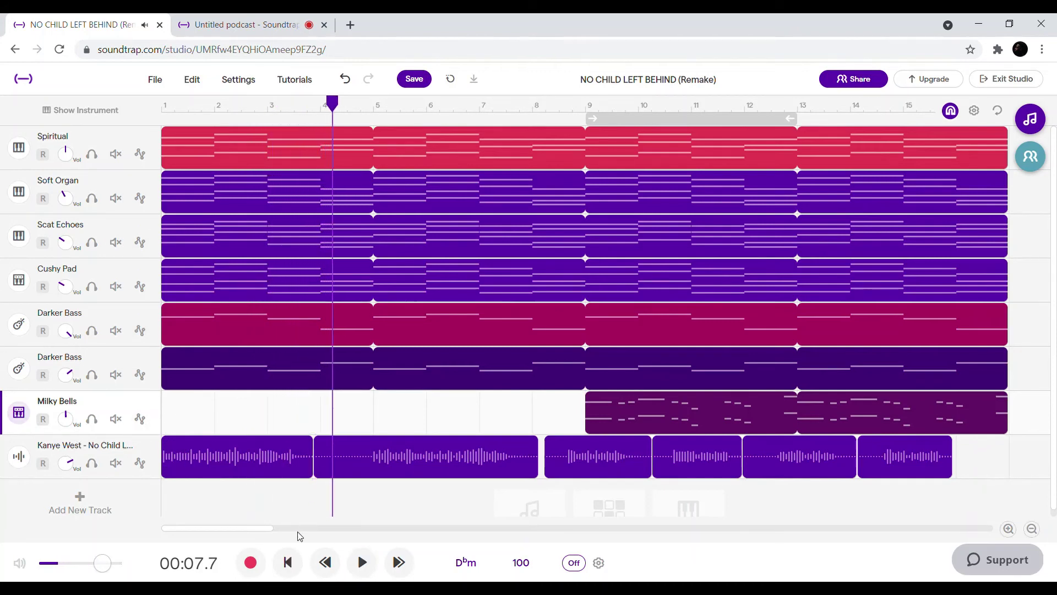
Mute the acapella track and play the whole instrumental from the start, returning the playhead to the beginning when it ends.
left_click(297, 566)
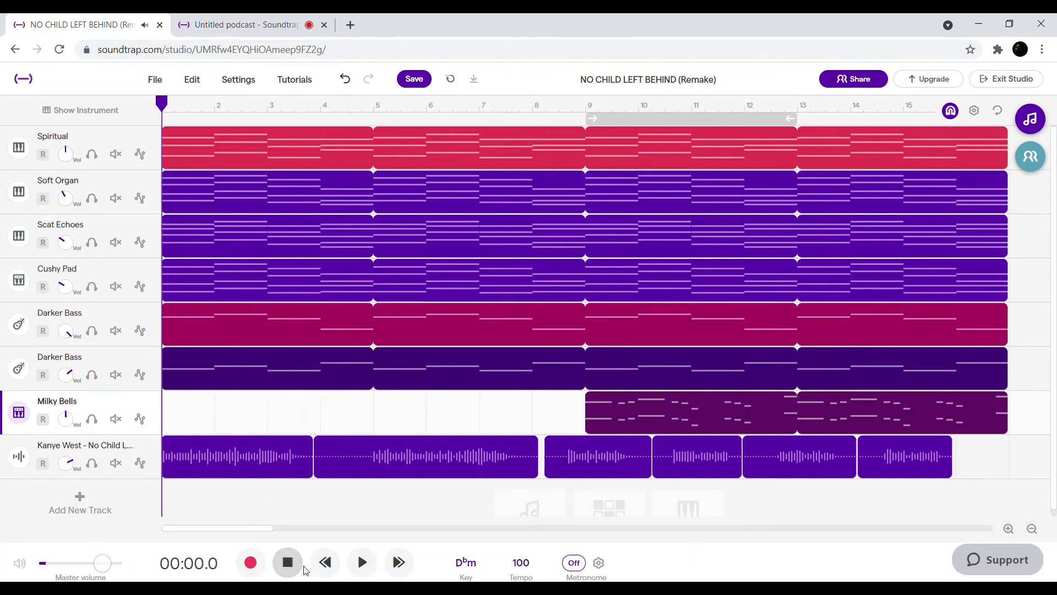
left_click(117, 464)
key("space")
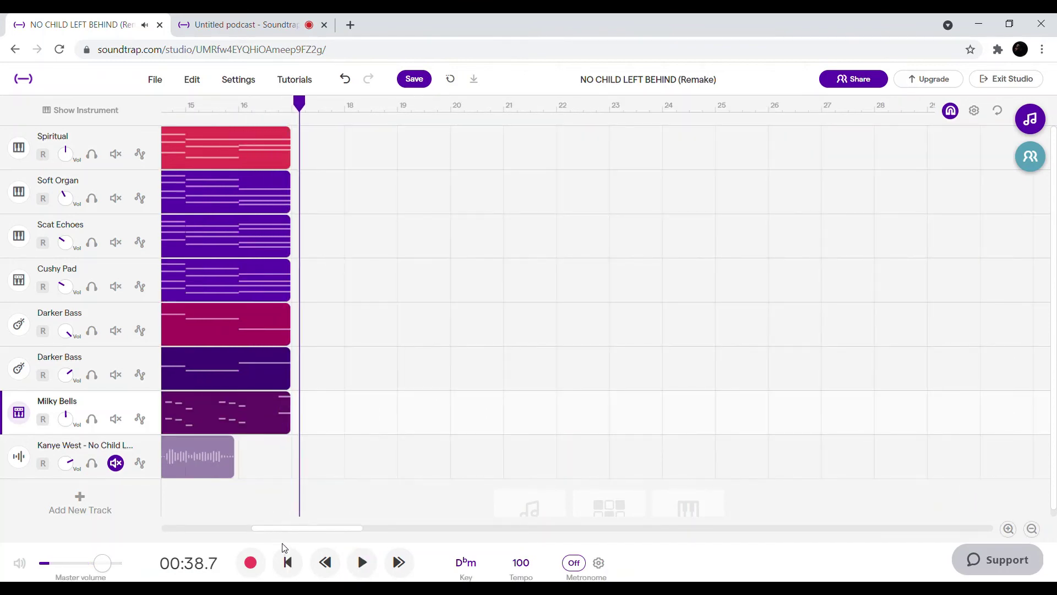
left_click(287, 562)
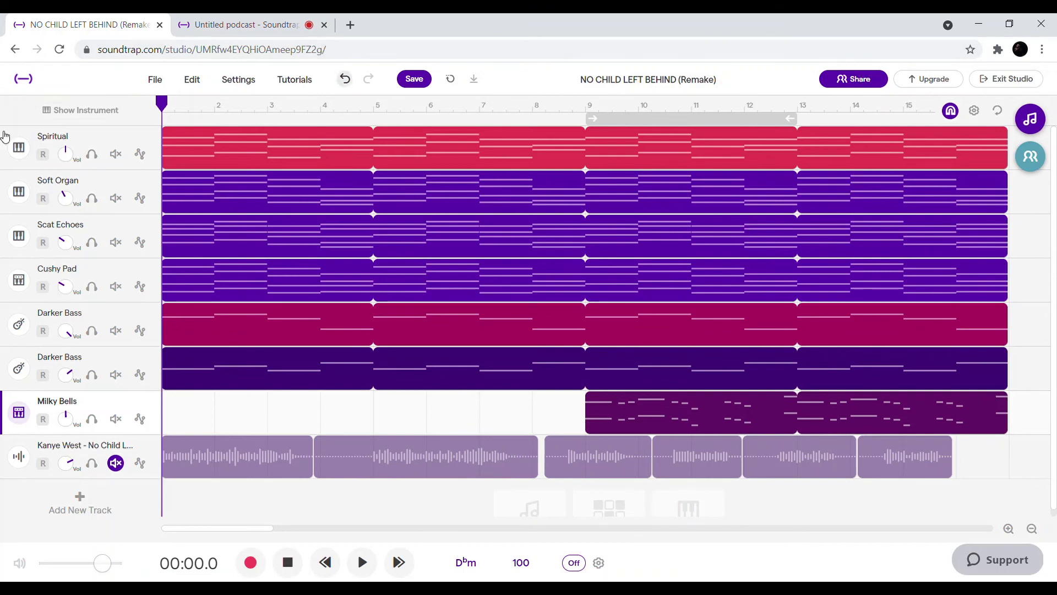
Look up the Spiritual track's preset under Keyboards > Organs, and close the preset list and instrument view without changing it.
left_click(13, 154)
left_click(319, 281)
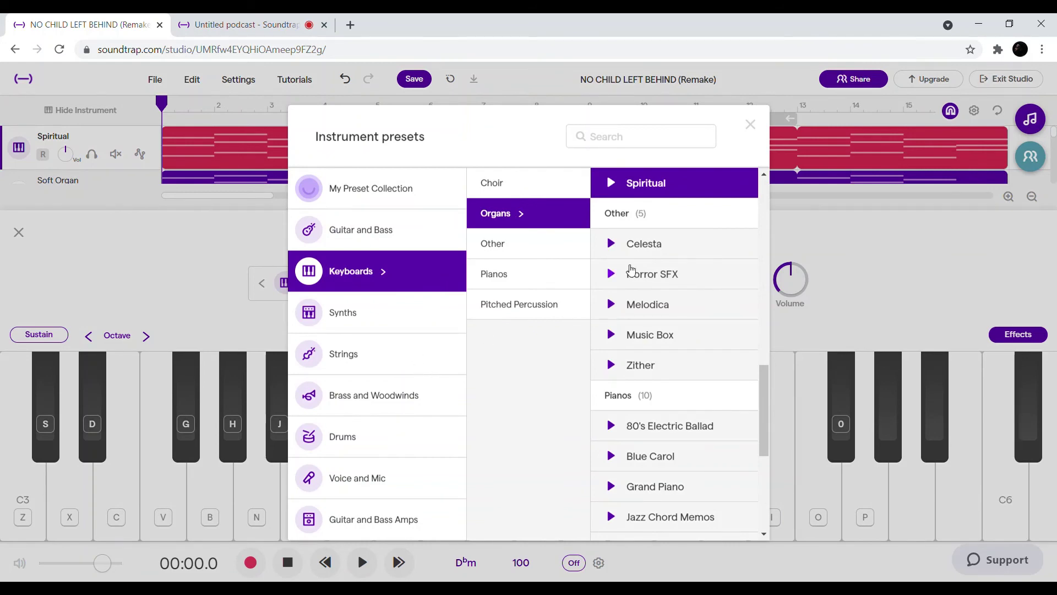
left_click(751, 125)
left_click(17, 234)
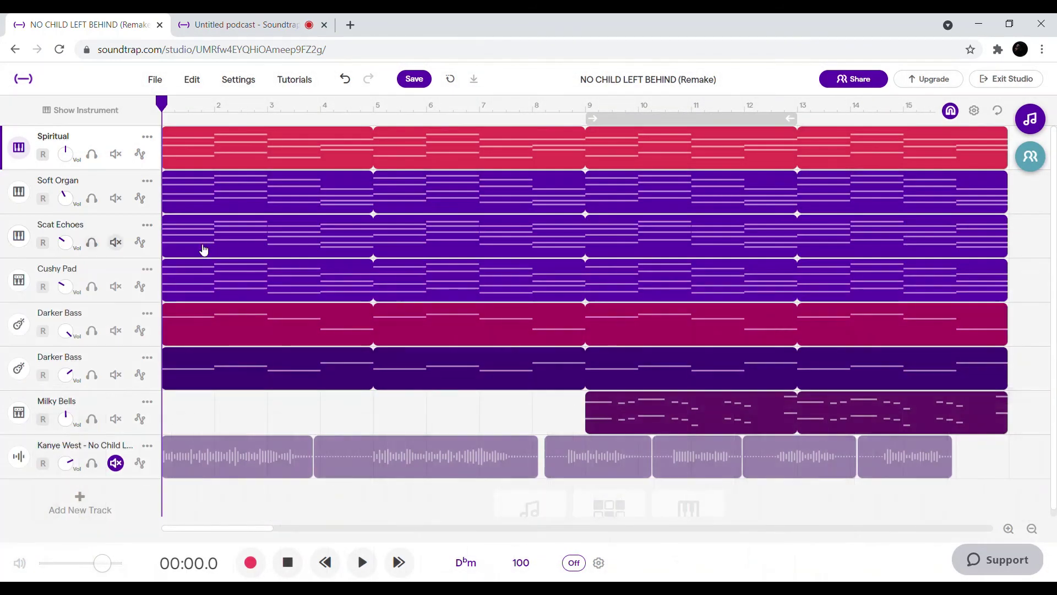